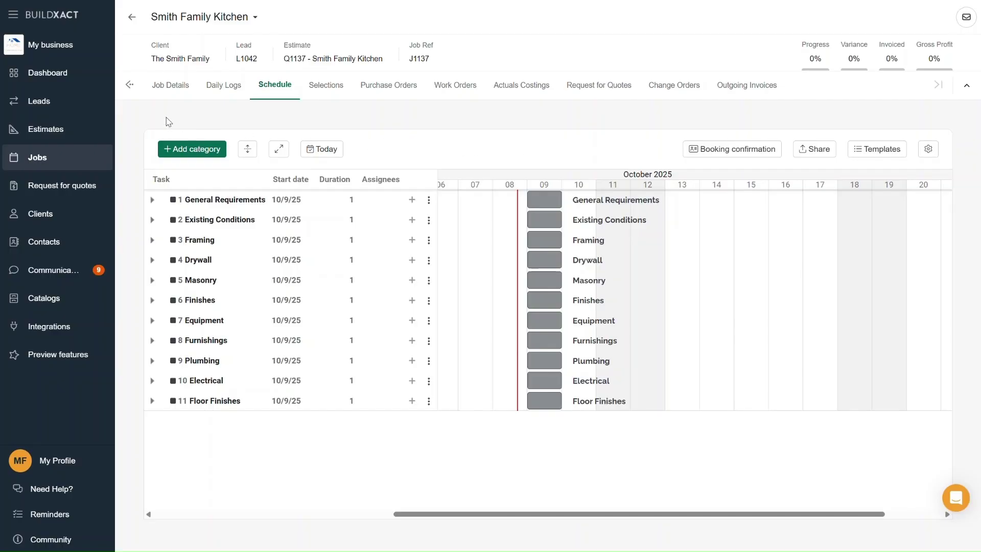
- Reveal the Smith Family Kitchen job's estimate pages on the tab bar
{"action": "left_click", "coordinate": [138, 86]}
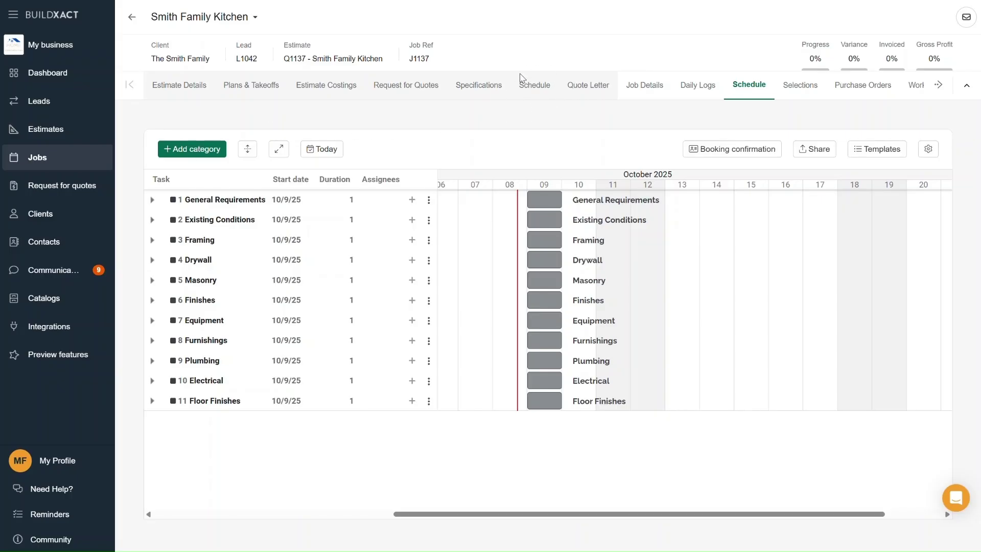
- View the estimate's read-only schedule scrolled to the October 2025 bars
{"action": "left_click", "coordinate": [543, 91]}
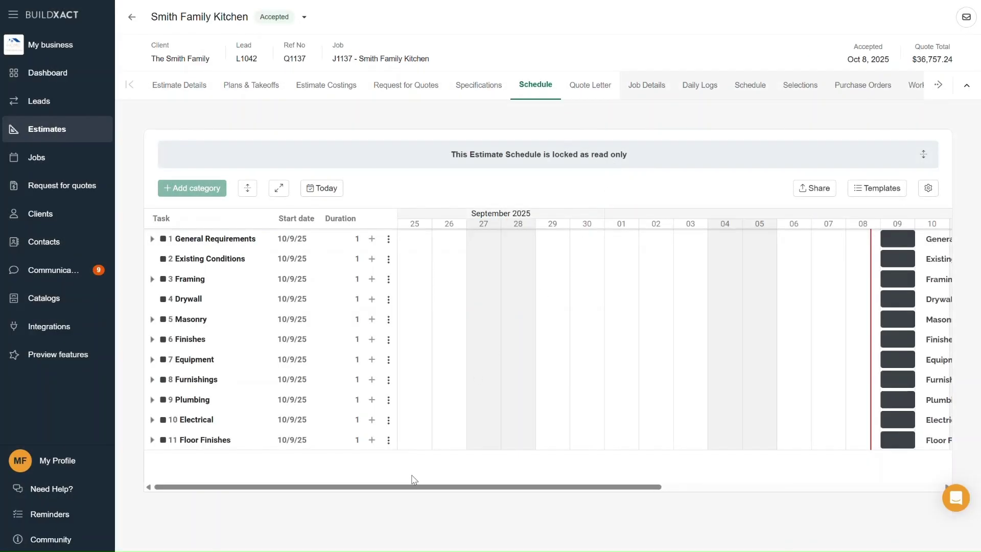
{"action": "left_click_drag", "start_coordinate": [401, 486], "coordinate": [643, 499]}
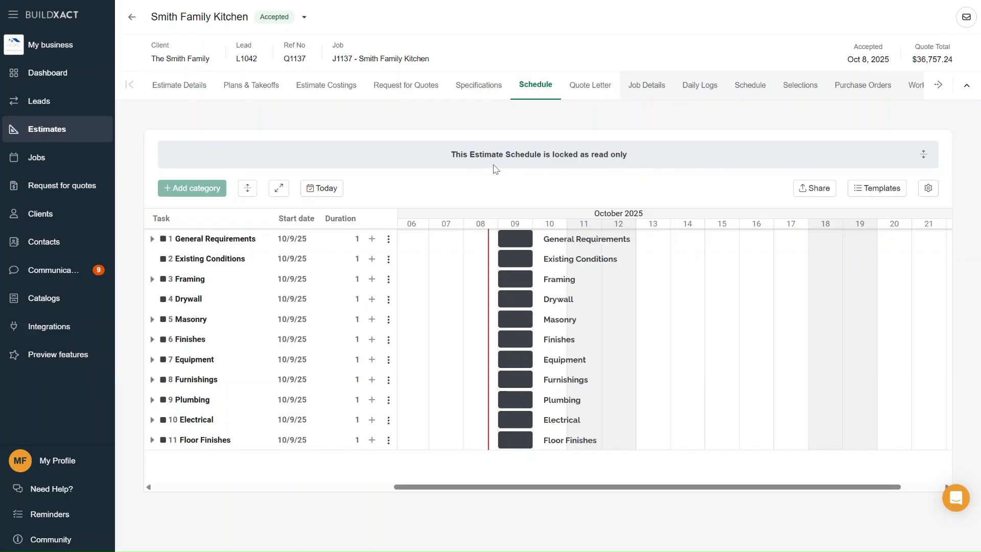
- Switch back to the job's own schedule, scrolled to the October 2025 bars
{"action": "left_click", "coordinate": [751, 93]}
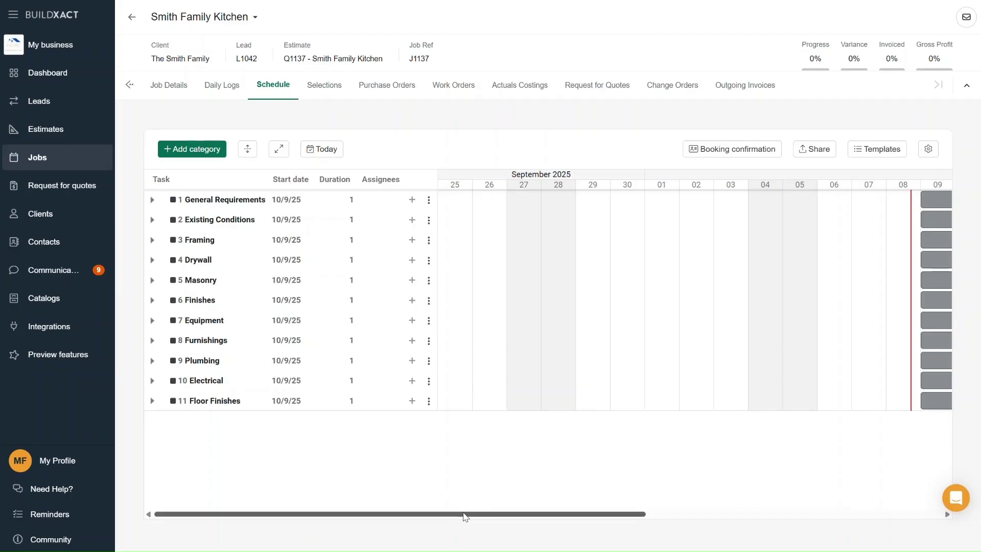
{"action": "left_click_drag", "start_coordinate": [464, 516], "coordinate": [682, 520]}
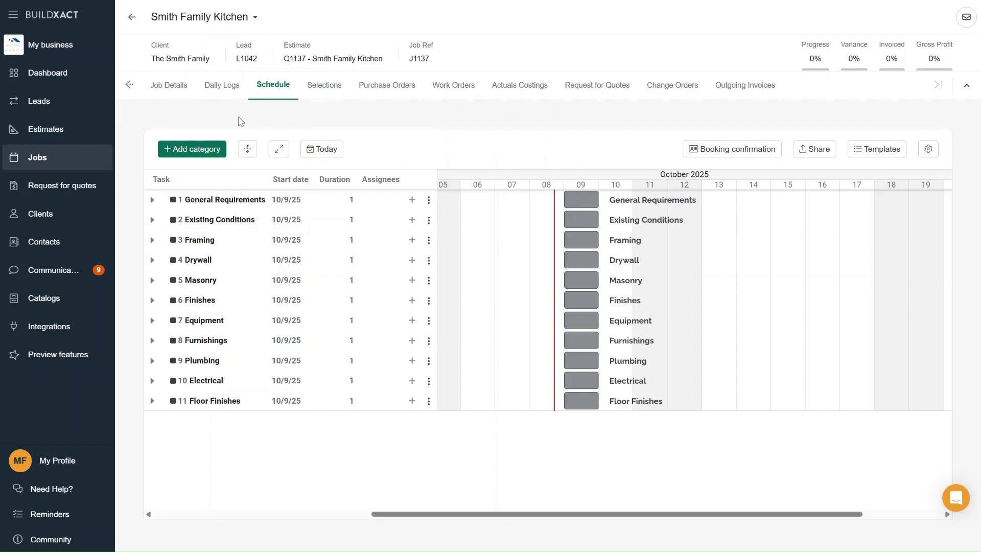
- Create a new schedule category named Cleanup
{"action": "left_click", "coordinate": [194, 158]}
{"action": "type", "text": "Cleanup"}
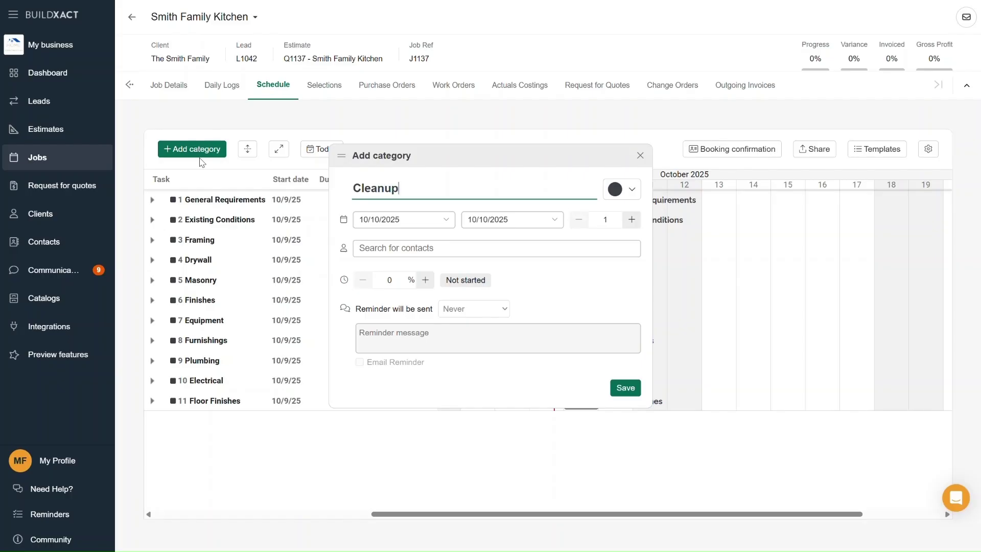
{"action": "left_click", "coordinate": [626, 387]}
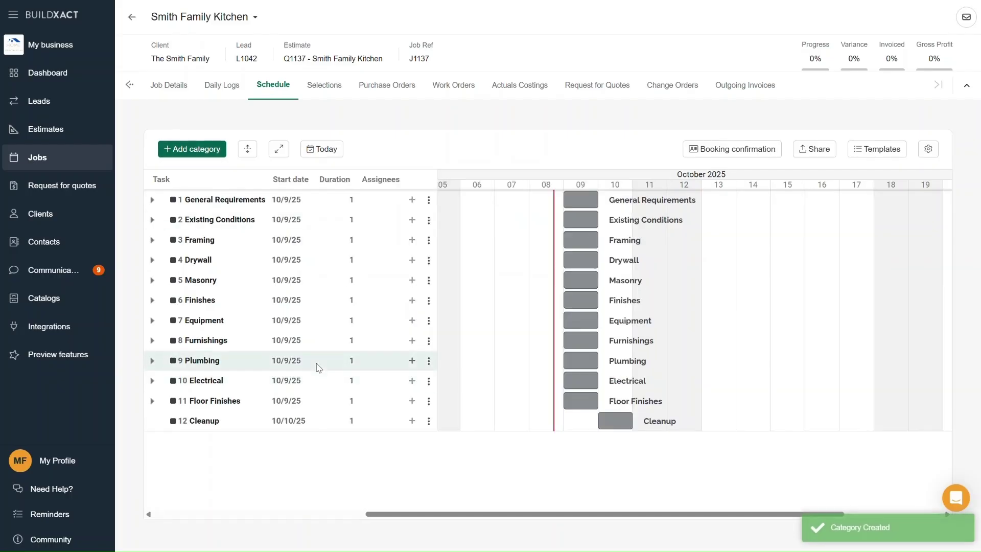
- Add a Final Cleanup task under Cleanup, try reordering the category, and reveal the estimate tabs
{"action": "left_click", "coordinate": [412, 421]}
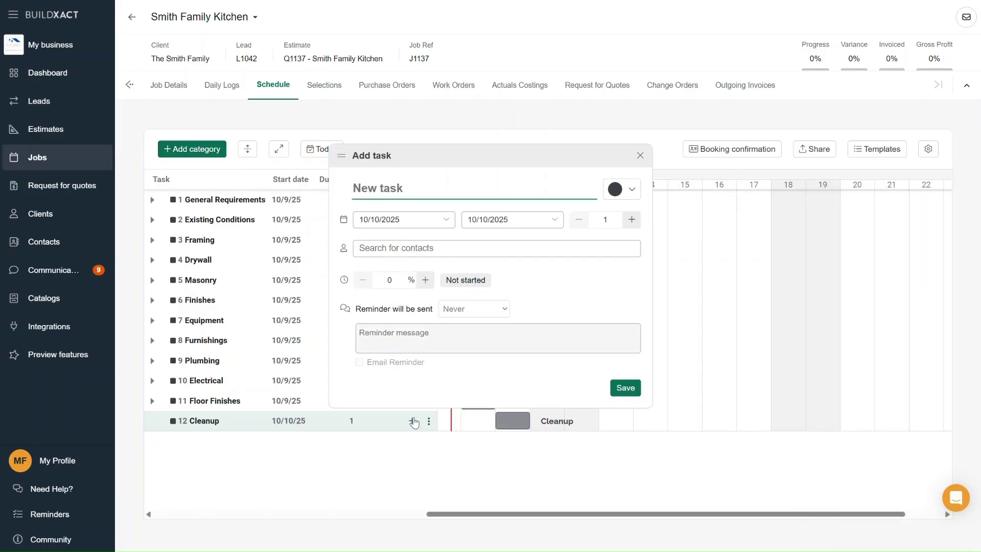
{"action": "type", "text": "Final Clean"}
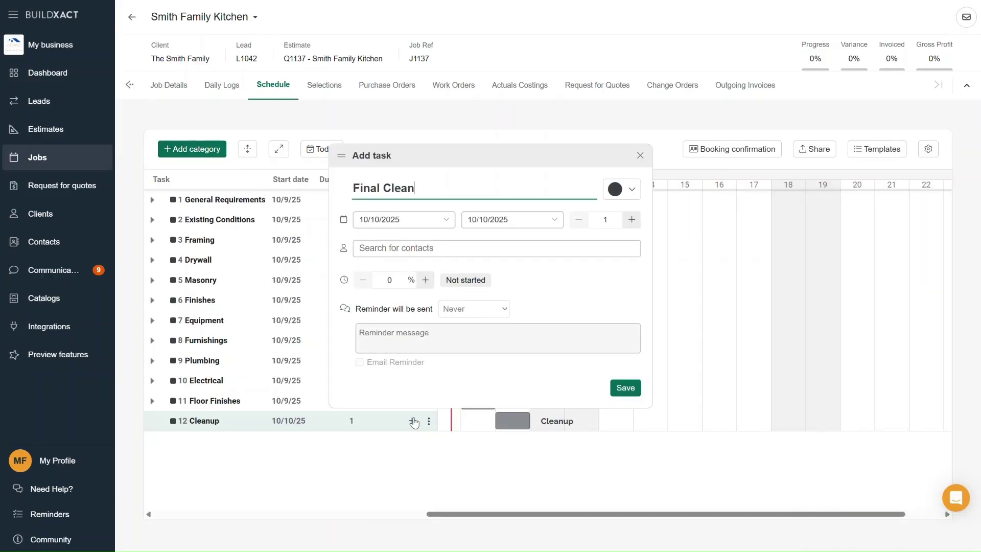
{"action": "type", "text": "up"}
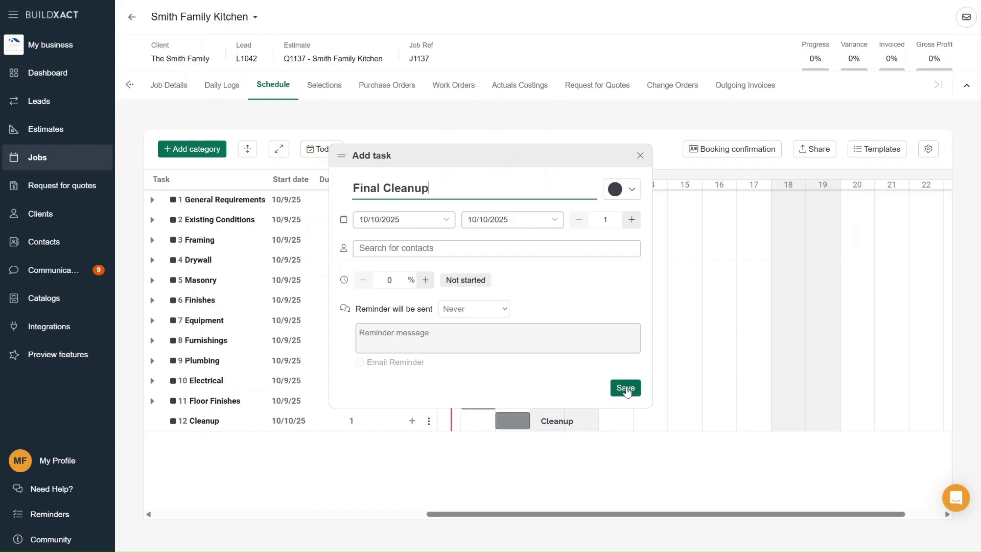
{"action": "left_click", "coordinate": [624, 388]}
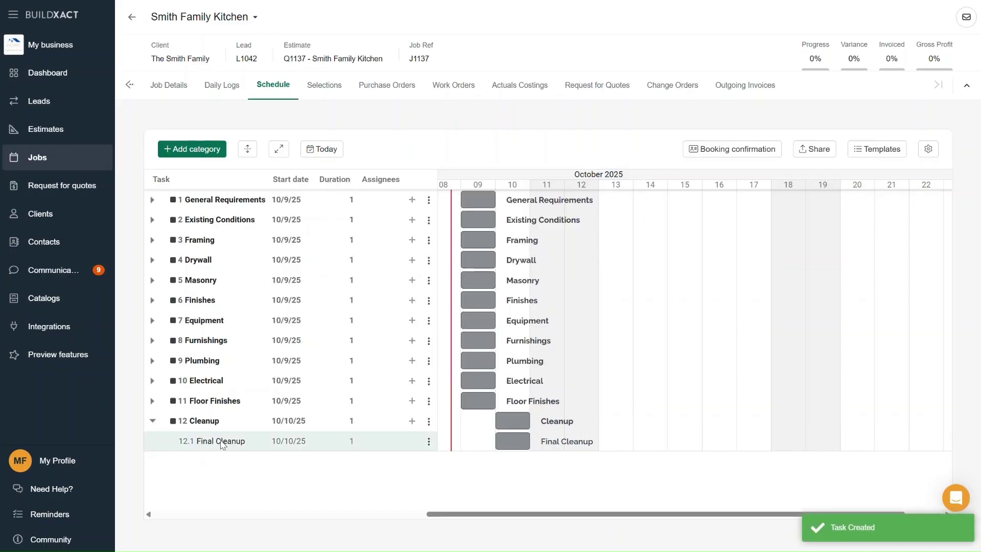
{"action": "mouse_move", "coordinate": [206, 426]}
{"action": "left_mouse_down"}
{"action": "mouse_move", "coordinate": [206, 354]}
{"action": "mouse_move", "coordinate": [204, 425]}
{"action": "left_mouse_up"}
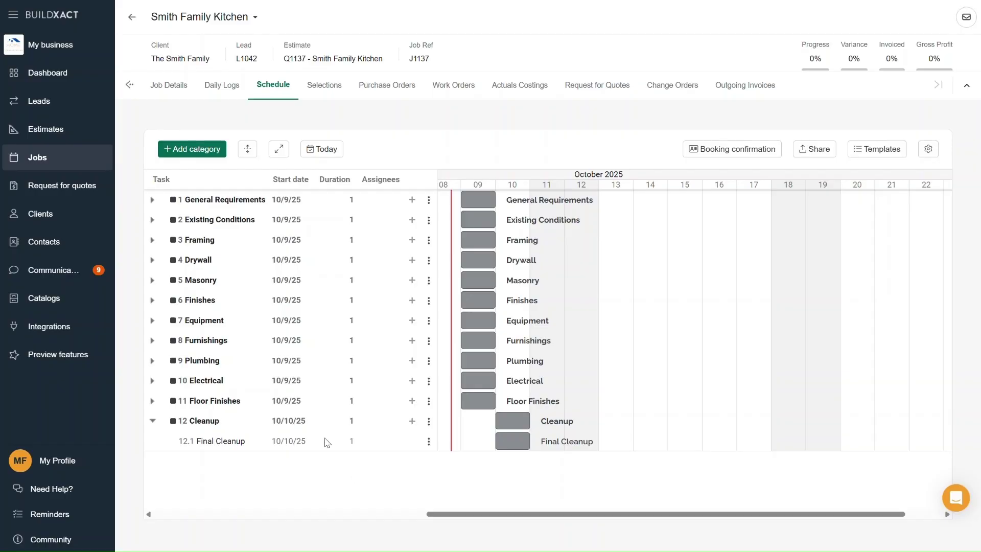
{"action": "left_click", "coordinate": [132, 85]}
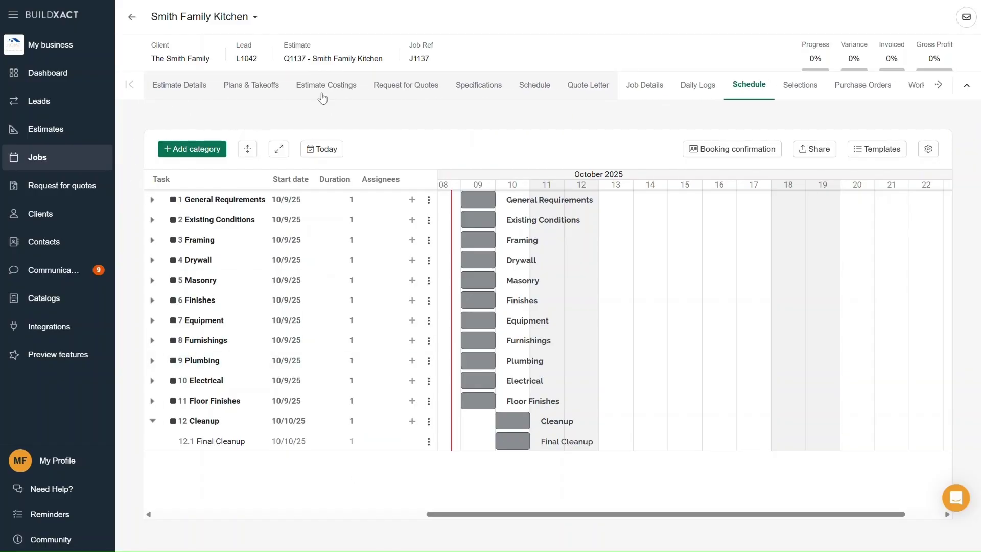
- Mark costing line 1.3 Bin/skip for waste disposal as a schedule task, then return to the job schedule
{"action": "left_click", "coordinate": [333, 92]}
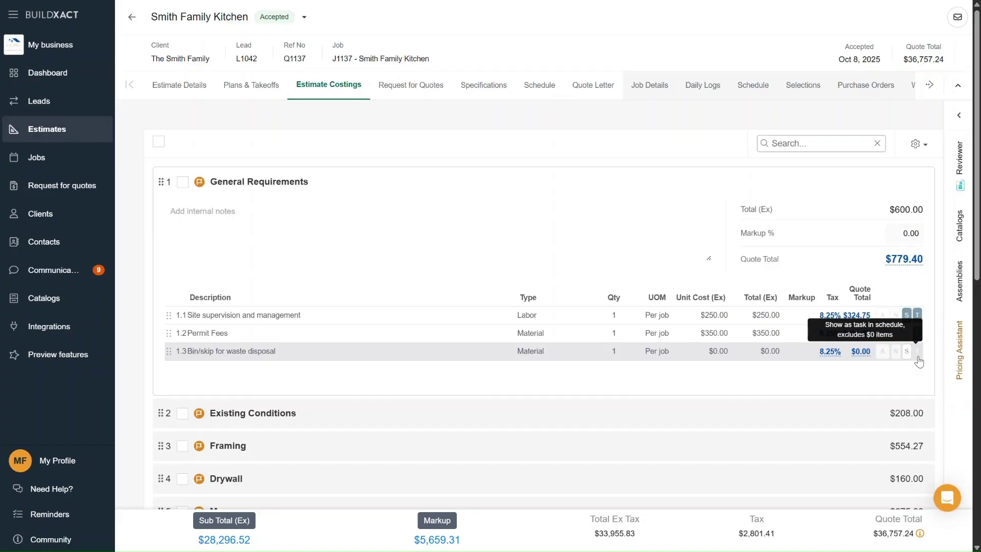
{"action": "left_click", "coordinate": [918, 353]}
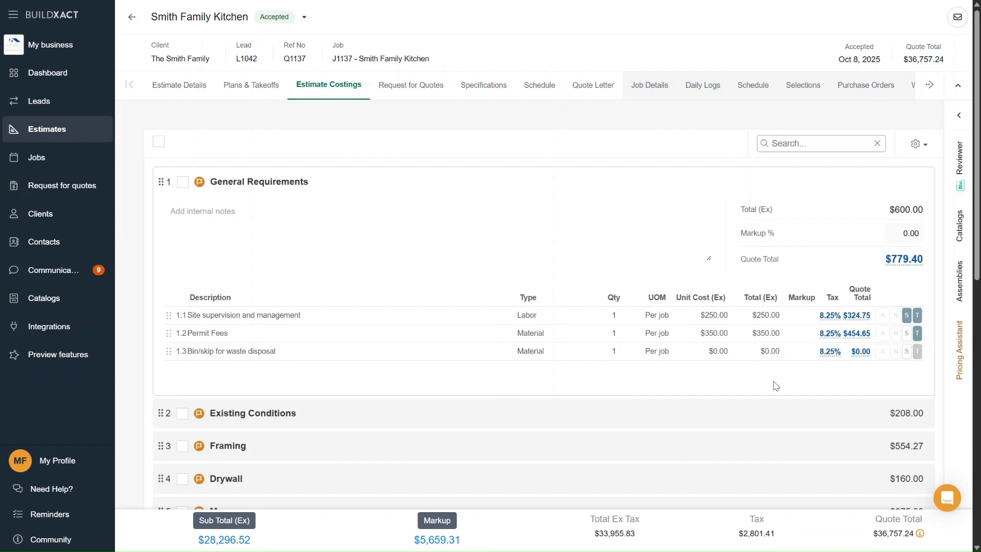
{"action": "left_click", "coordinate": [760, 94]}
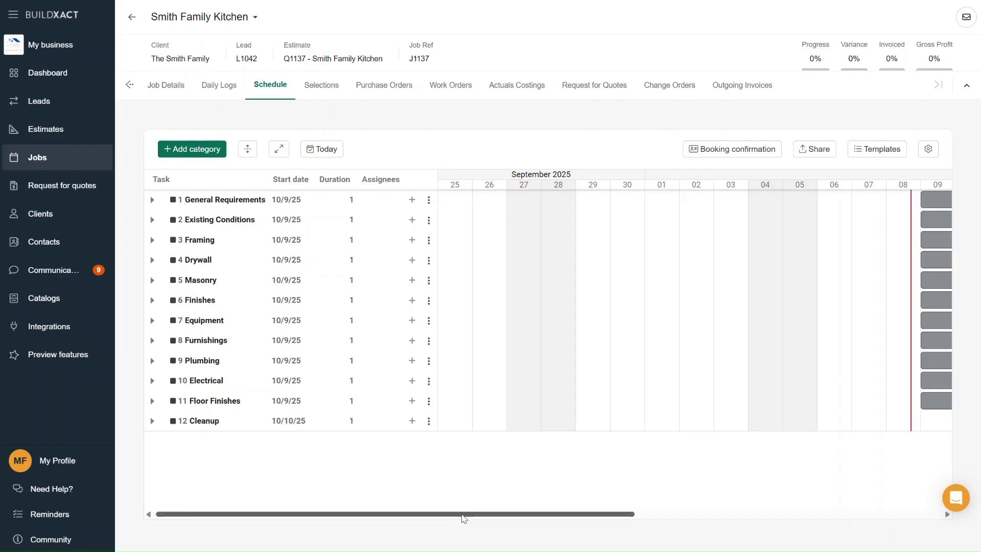
{"action": "left_click_drag", "start_coordinate": [462, 515], "coordinate": [663, 520]}
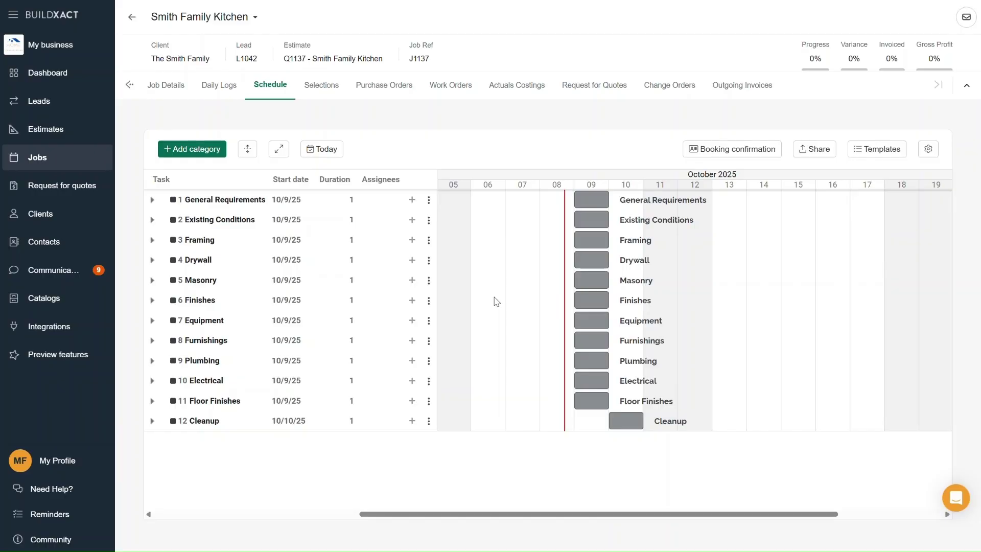
- Expand all categories to show tasks like Permit Fees and Framing Labor; cancel the Add category form
{"action": "left_click", "coordinate": [251, 154]}
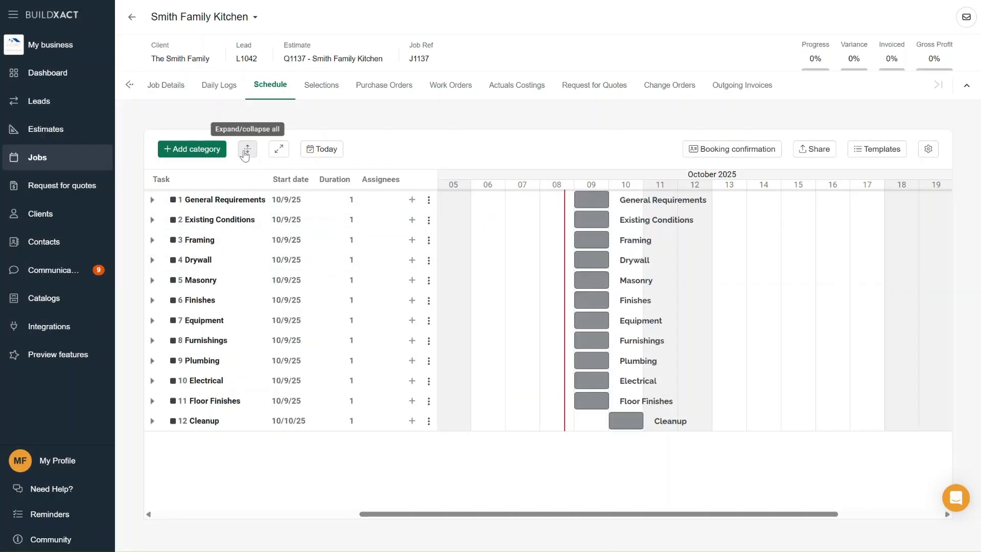
{"action": "left_click", "coordinate": [248, 152]}
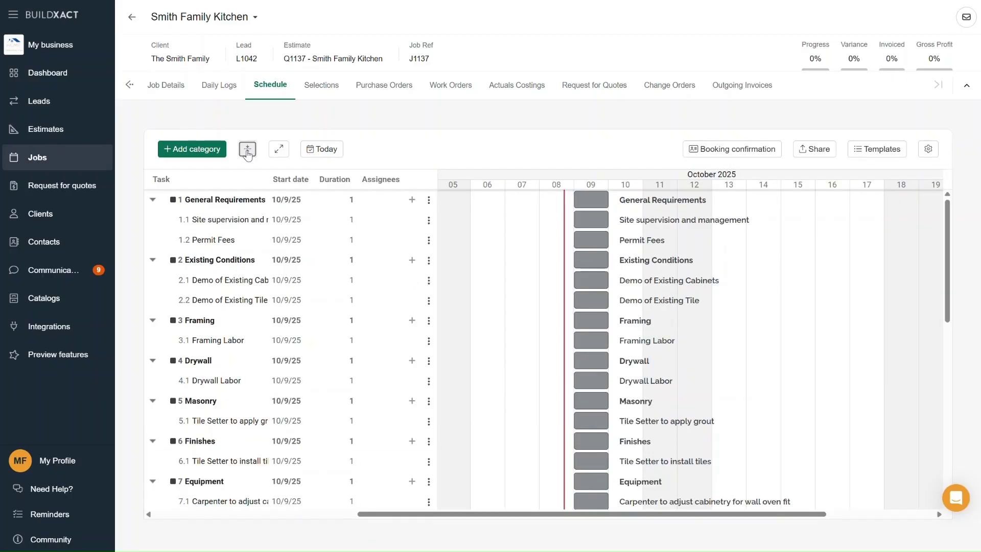
{"action": "left_click", "coordinate": [247, 151]}
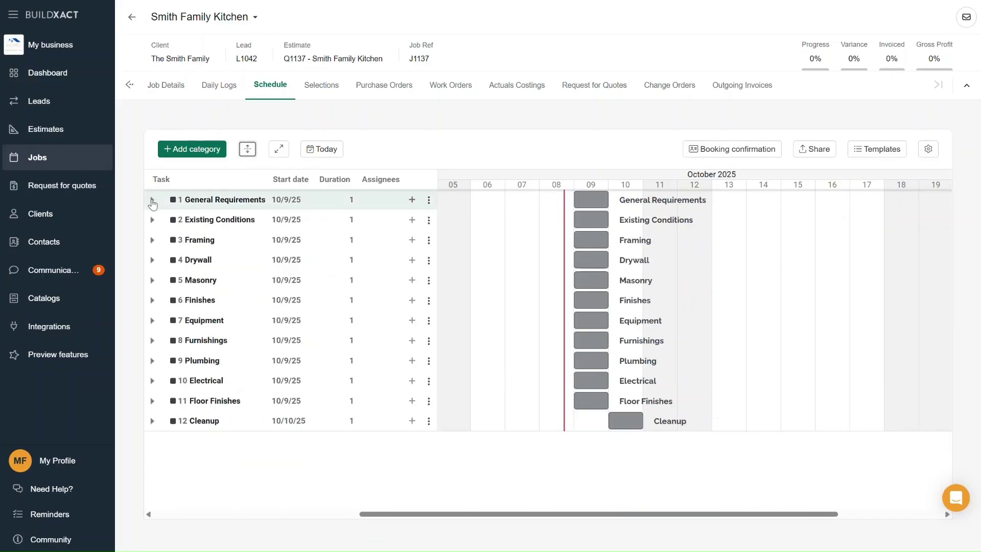
{"action": "left_click", "coordinate": [151, 200]}
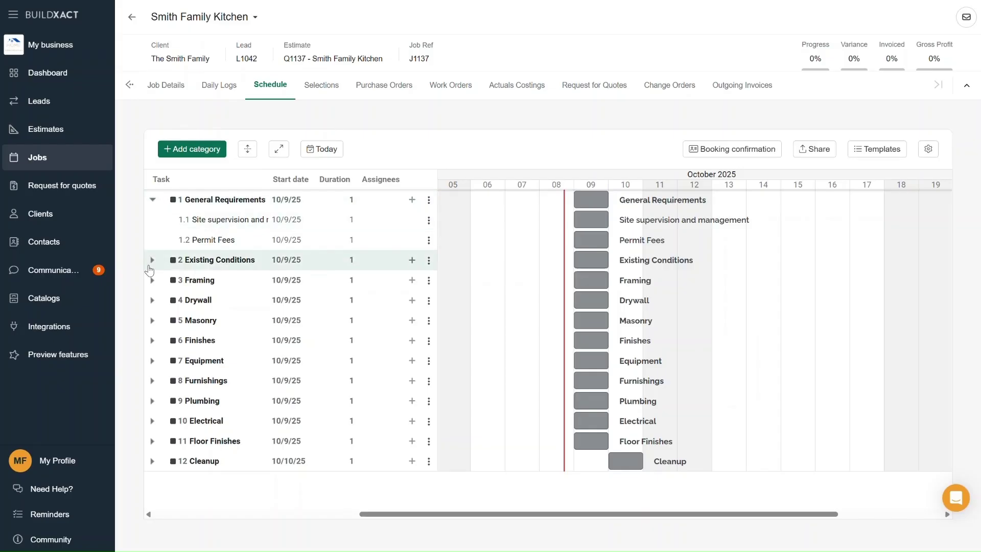
{"action": "left_click", "coordinate": [152, 260]}
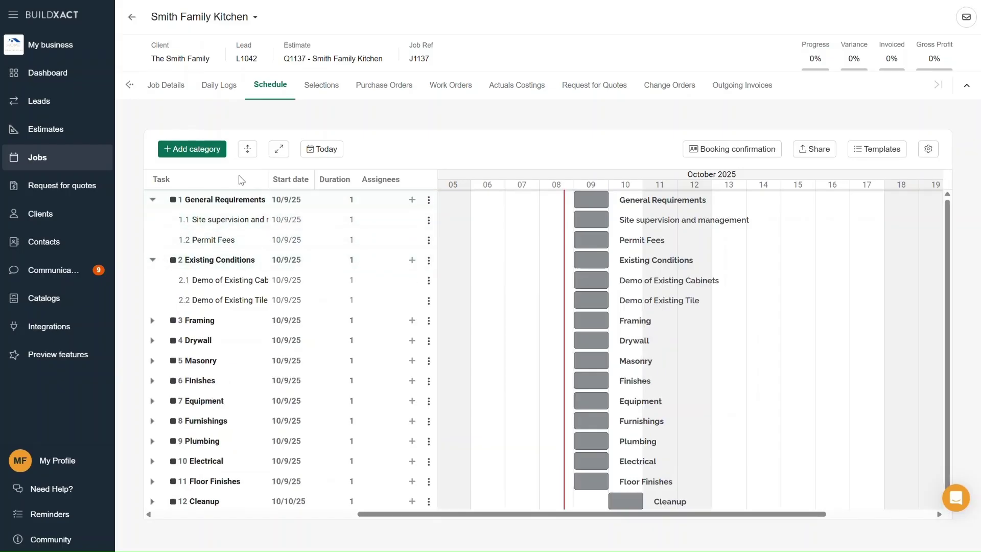
{"action": "left_click", "coordinate": [251, 153]}
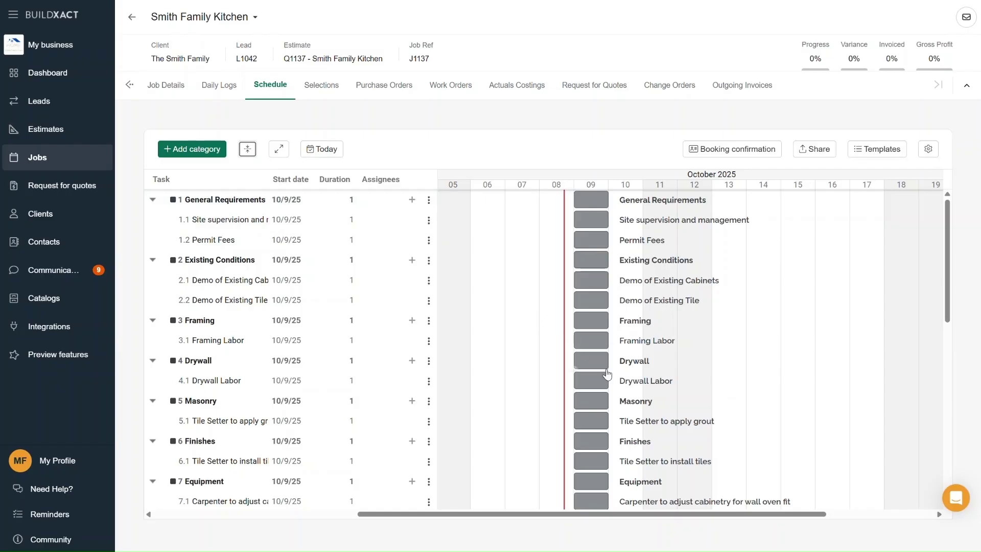
{"action": "mouse_move", "coordinate": [952, 314]}
{"action": "left_mouse_down"}
{"action": "mouse_move", "coordinate": [953, 418]}
{"action": "mouse_move", "coordinate": [955, 307]}
{"action": "left_mouse_up"}
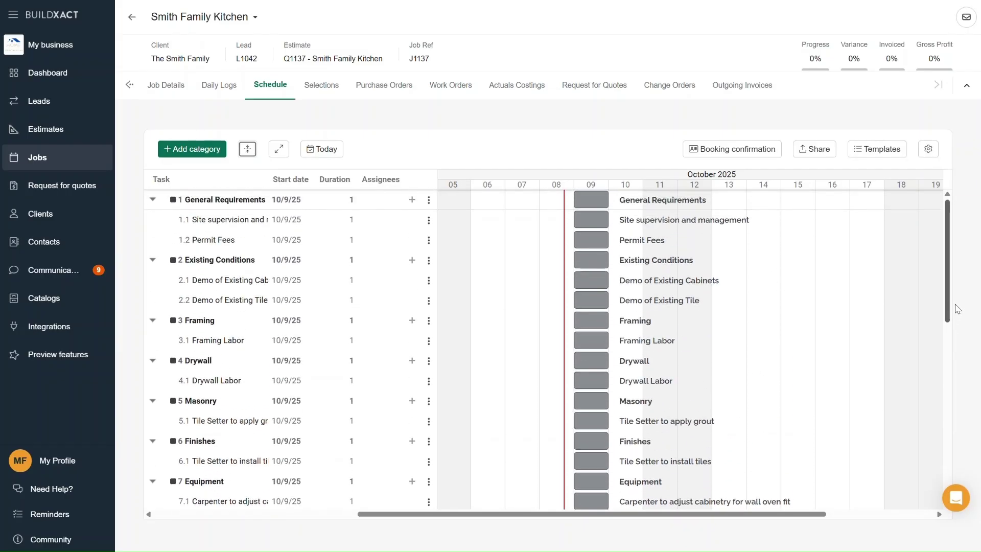
{"action": "mouse_move", "coordinate": [732, 514]}
{"action": "left_mouse_down"}
{"action": "mouse_move", "coordinate": [785, 523]}
{"action": "mouse_move", "coordinate": [732, 518]}
{"action": "left_mouse_up"}
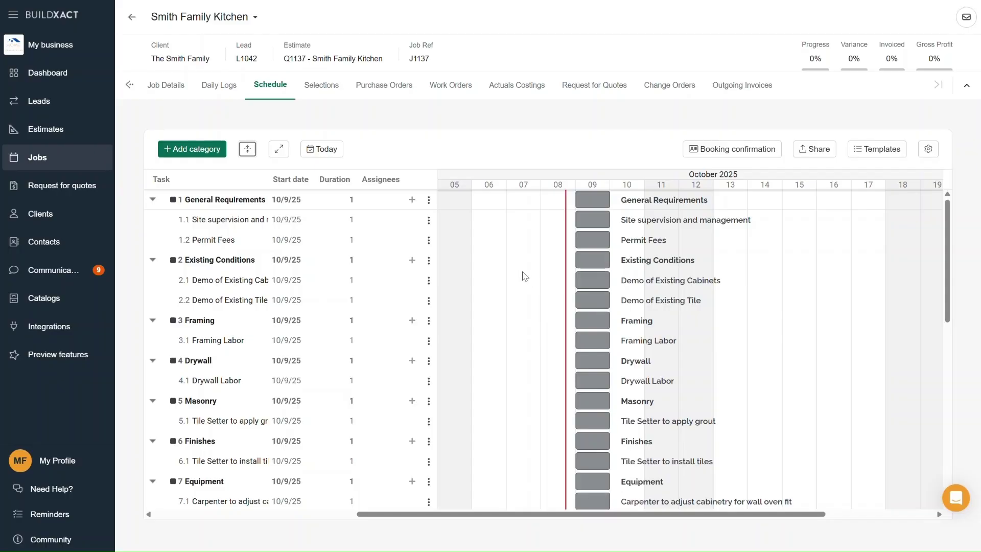
{"action": "left_click", "coordinate": [208, 153]}
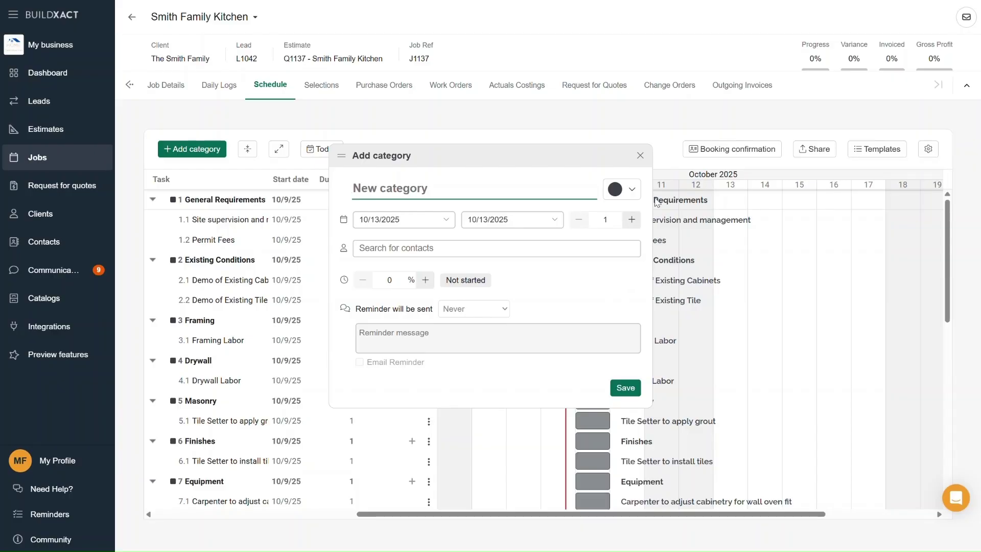
{"action": "left_click", "coordinate": [641, 155]}
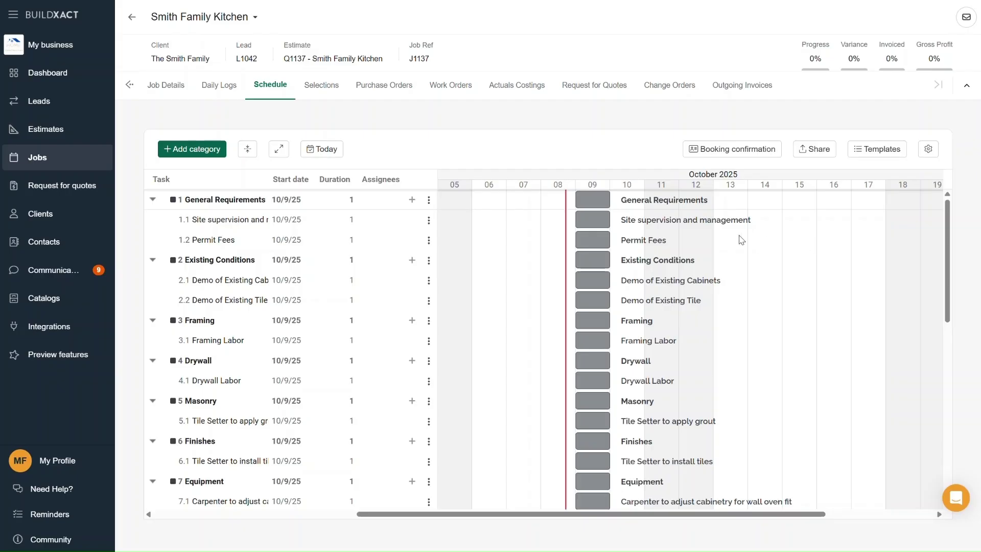
- Colour General Requirements light blue and Existing Conditions purple
{"action": "left_click", "coordinate": [594, 204]}
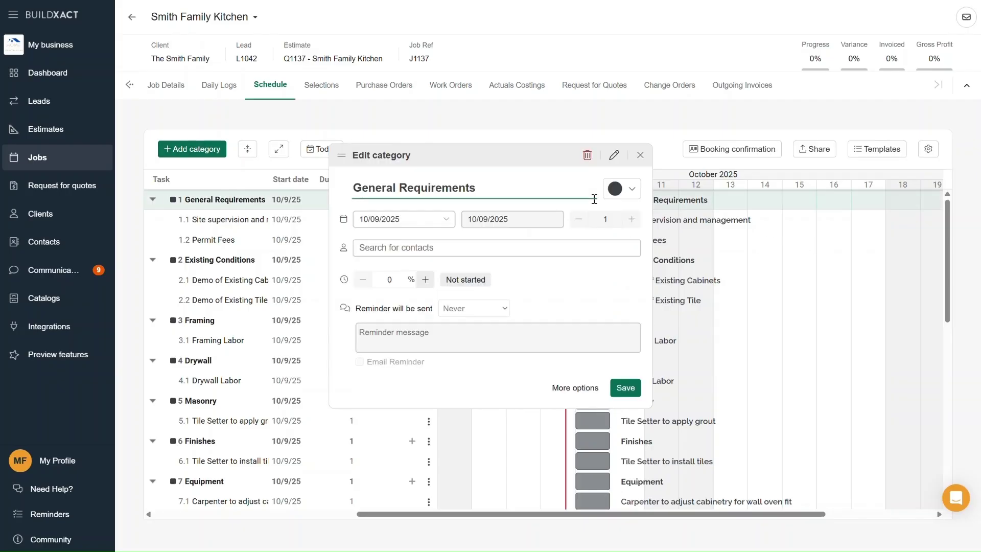
{"action": "left_click", "coordinate": [635, 192]}
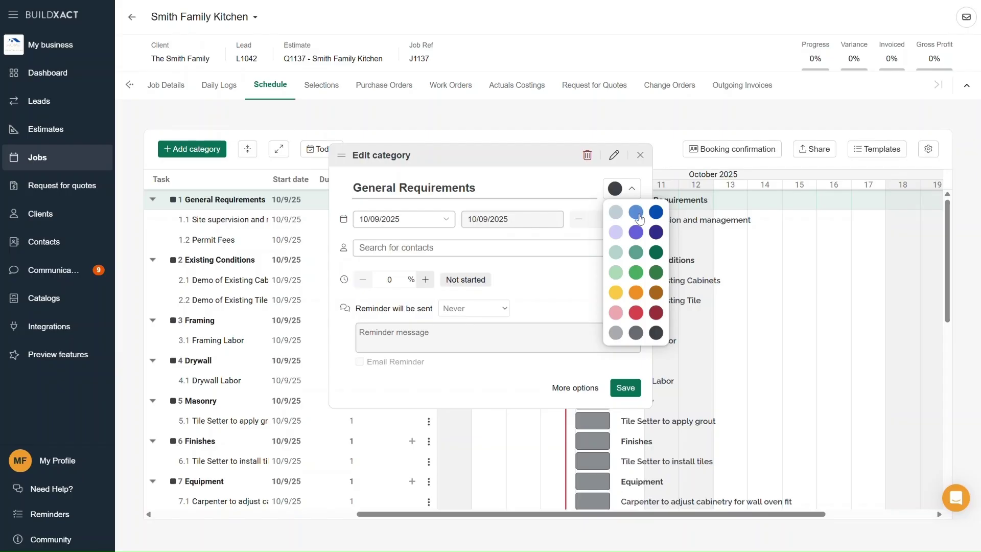
{"action": "left_click", "coordinate": [638, 214]}
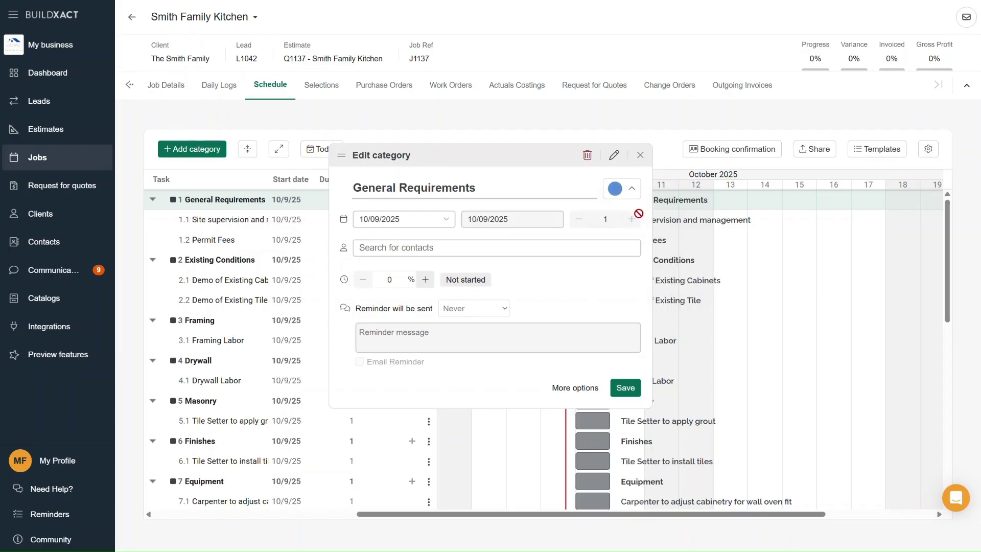
{"action": "left_click", "coordinate": [628, 389]}
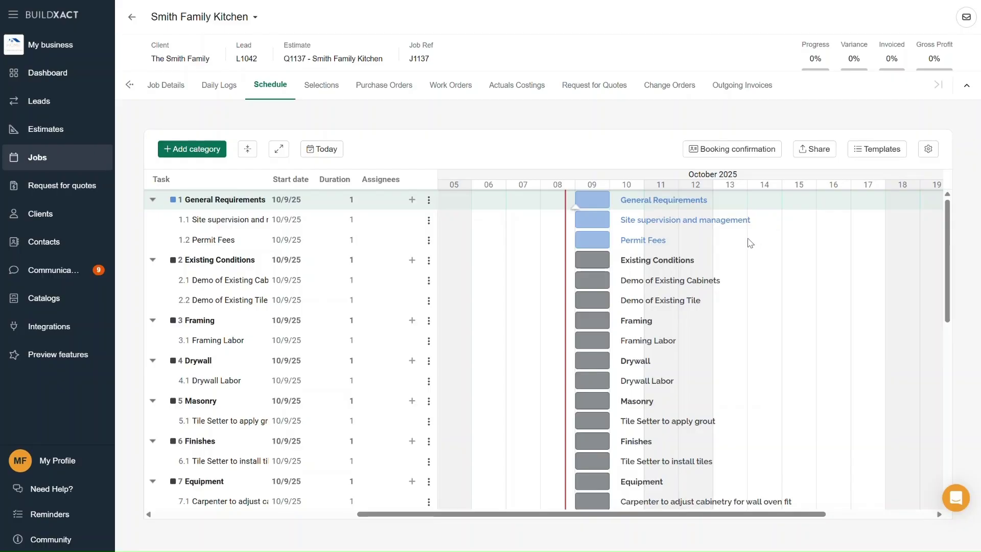
{"action": "double_click", "coordinate": [587, 261]}
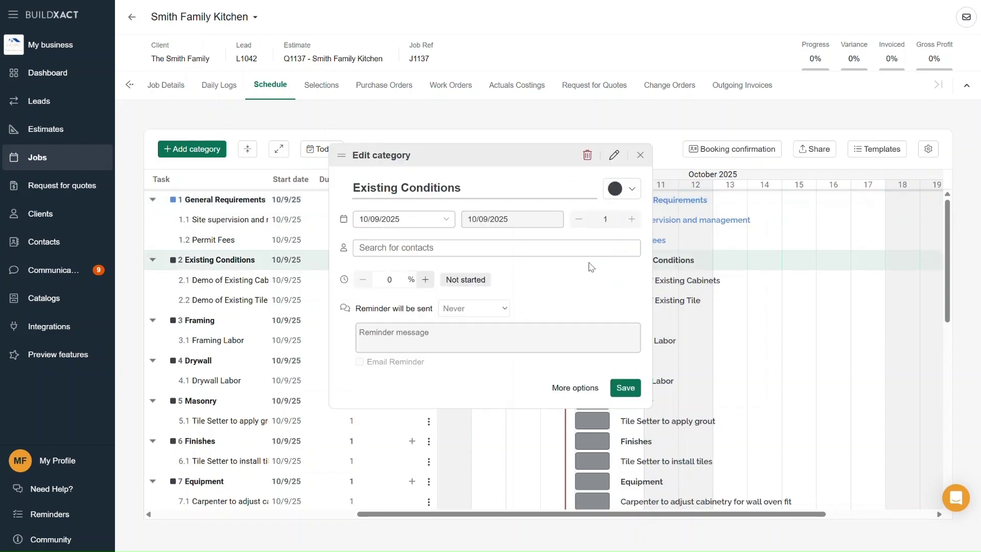
{"action": "left_click", "coordinate": [631, 194]}
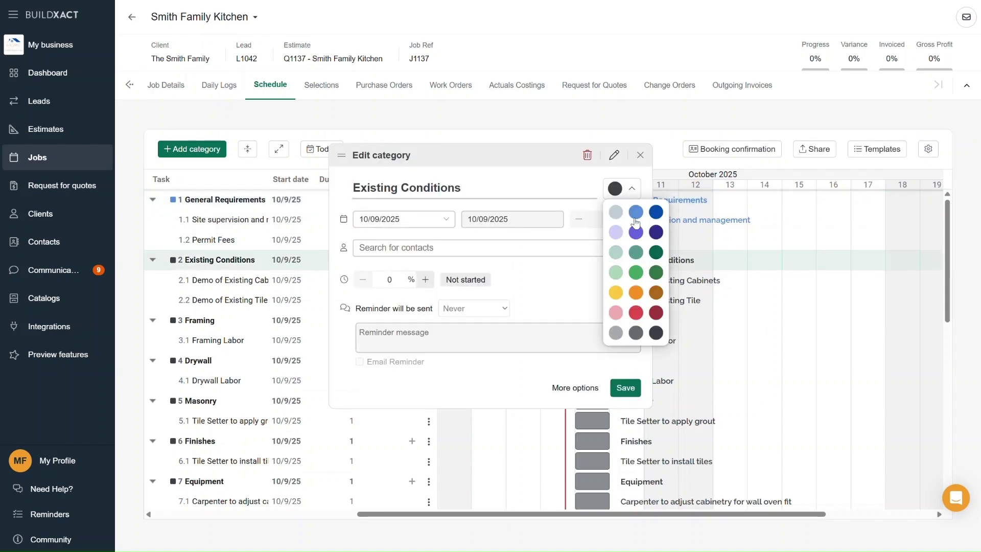
{"action": "left_click", "coordinate": [637, 238]}
{"action": "left_click", "coordinate": [625, 387]}
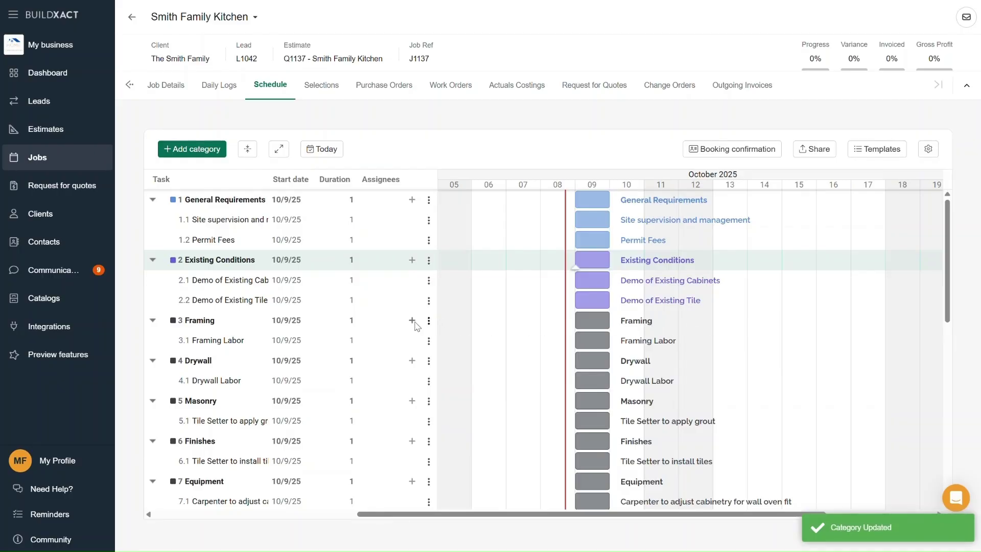
- Colour Framing teal and Drywall orange
{"action": "left_click", "coordinate": [206, 320]}
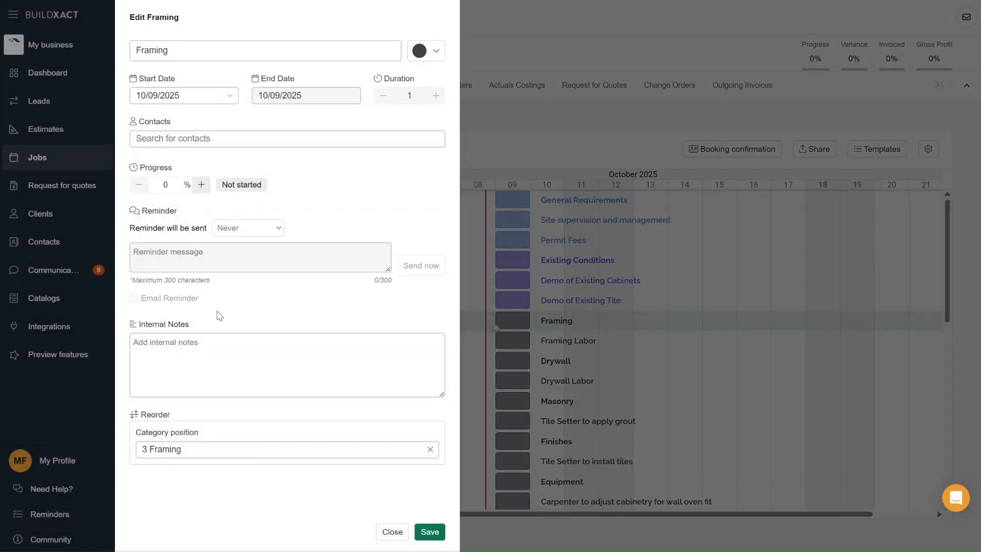
{"action": "left_click", "coordinate": [431, 55]}
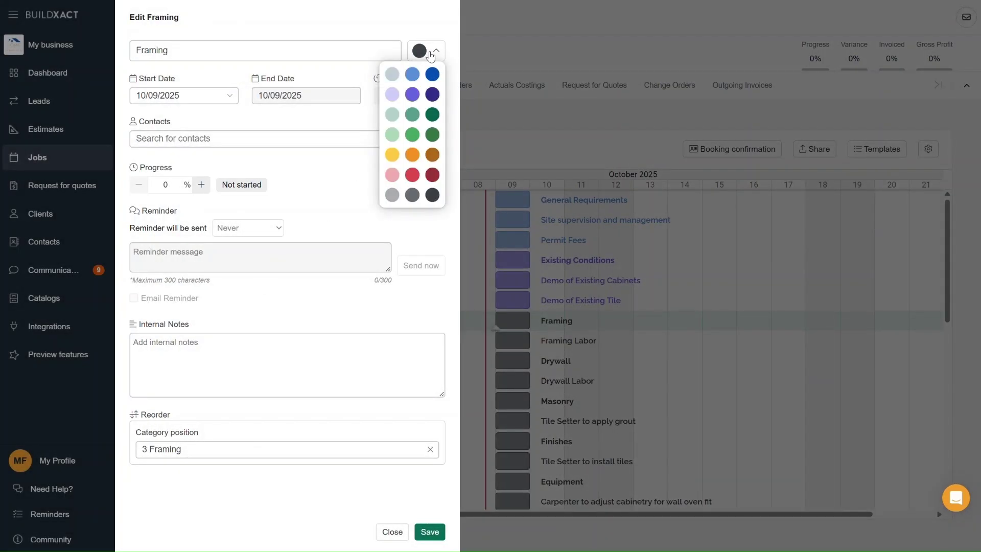
{"action": "left_click", "coordinate": [412, 116]}
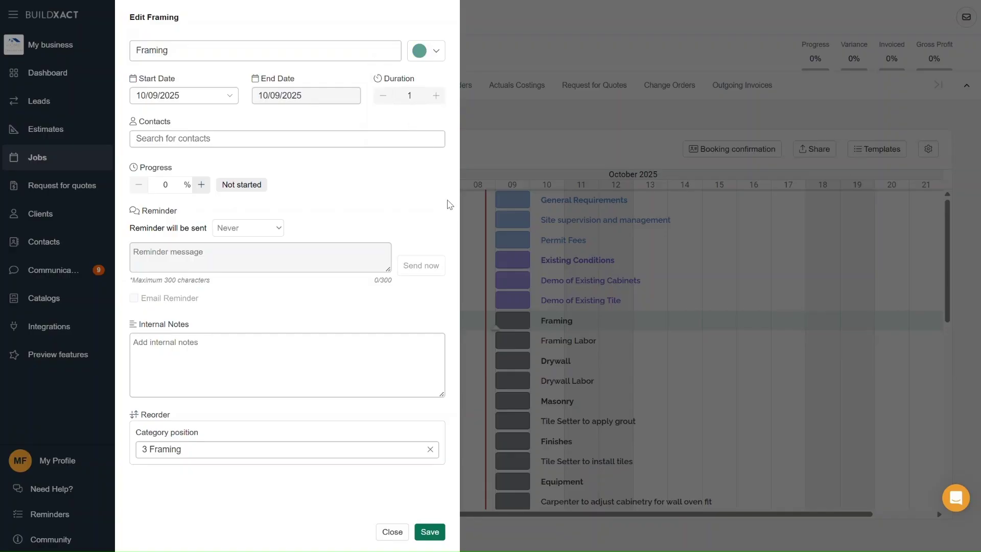
{"action": "left_click", "coordinate": [425, 532]}
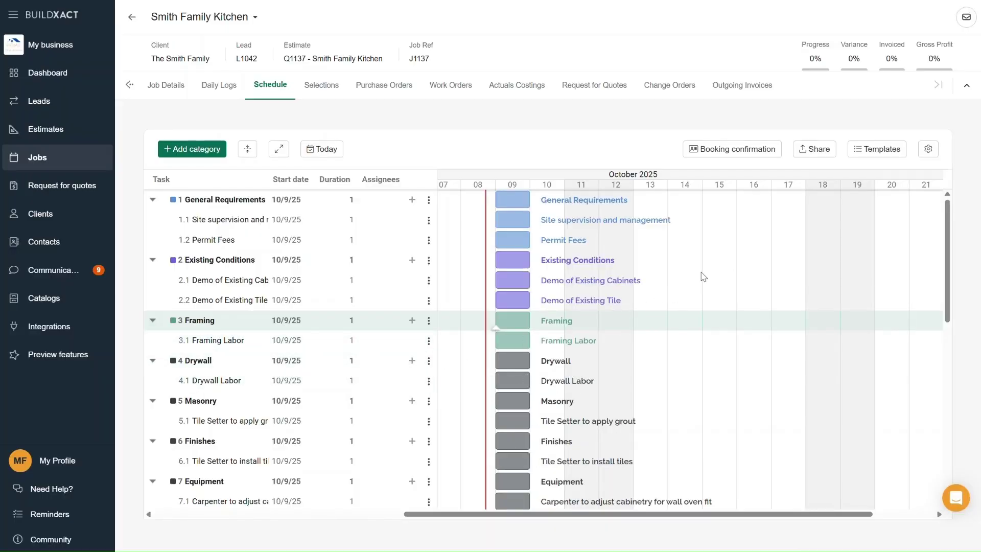
{"action": "double_click", "coordinate": [511, 363]}
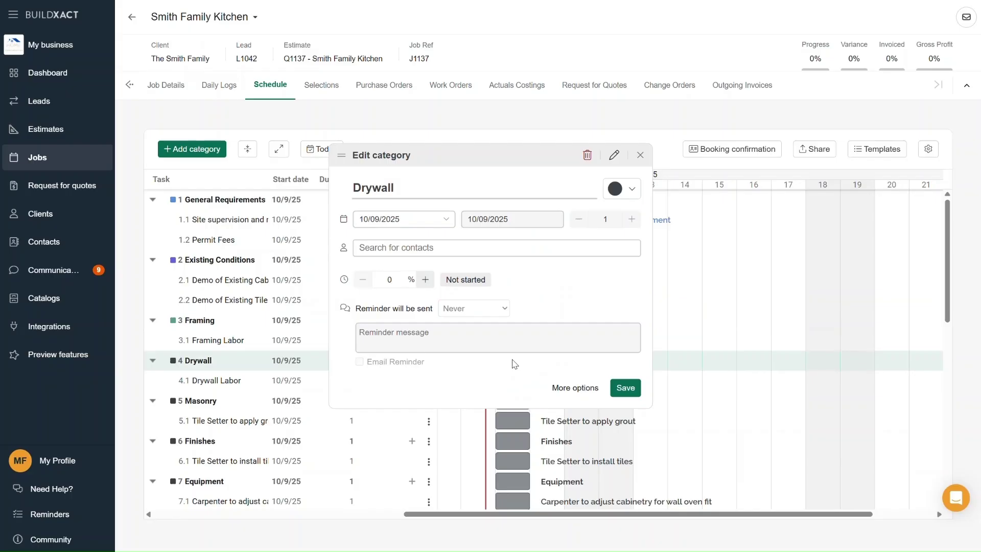
{"action": "left_click", "coordinate": [629, 189]}
{"action": "left_click", "coordinate": [637, 297]}
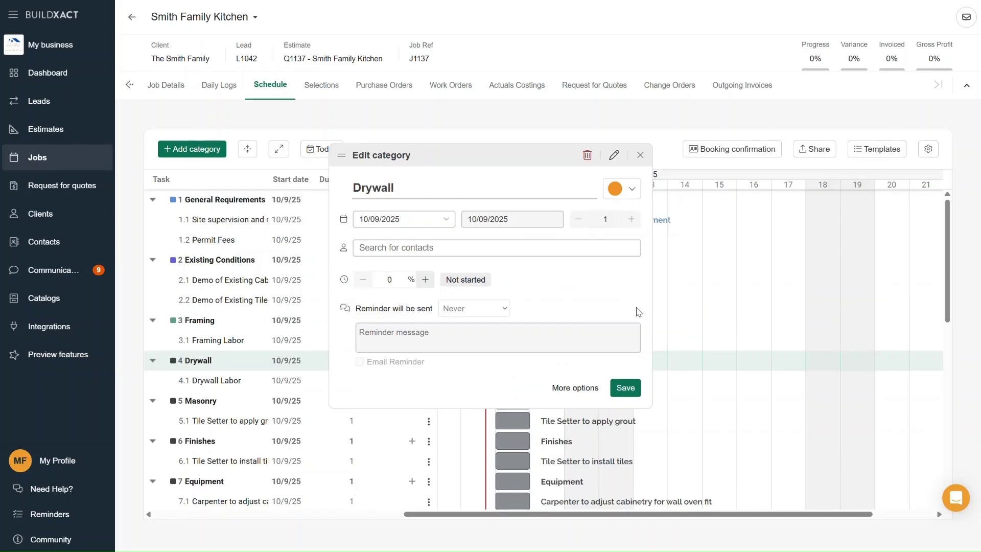
{"action": "left_click", "coordinate": [629, 392]}
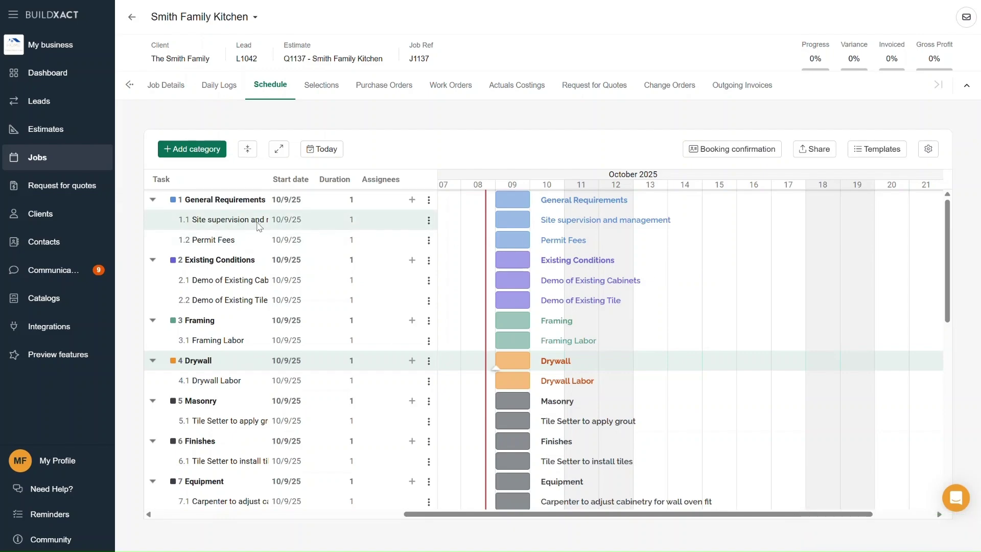
- Move General Requirements later: Site supervision from 10/14/25 for two days, Permit Fees on 10/16/25
{"action": "mouse_move", "coordinate": [516, 221]}
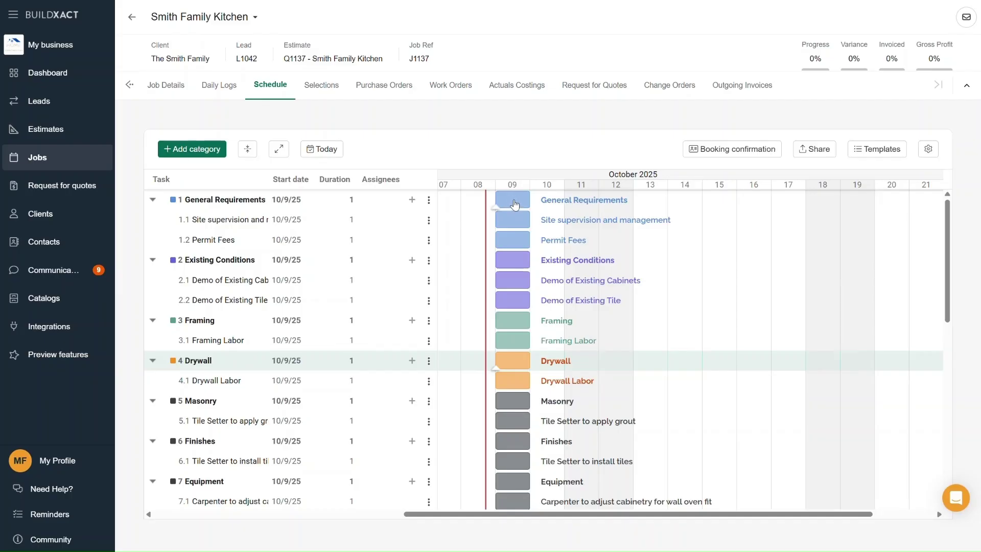
{"action": "left_click_drag", "start_coordinate": [515, 204], "coordinate": [657, 201]}
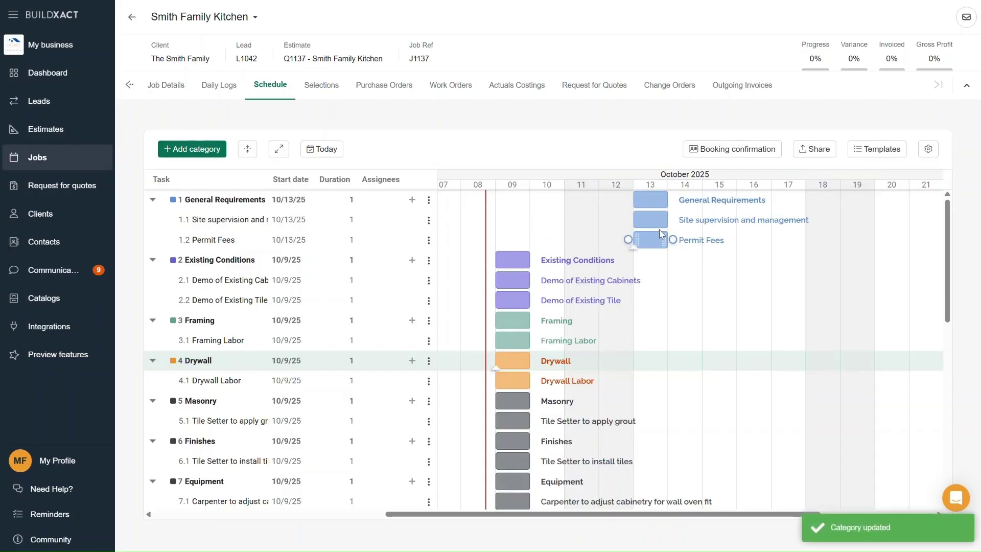
{"action": "left_click_drag", "start_coordinate": [652, 221], "coordinate": [688, 222]}
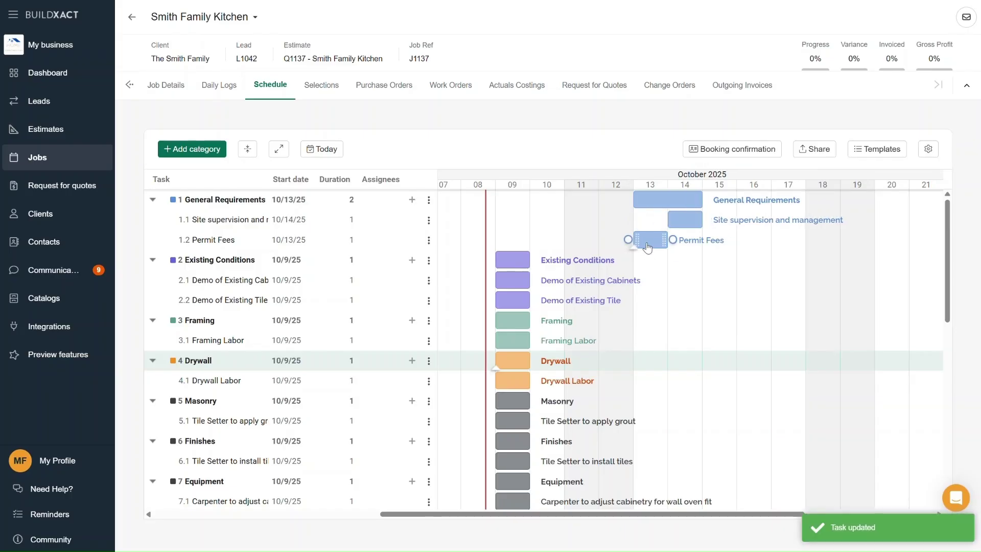
{"action": "left_click_drag", "start_coordinate": [647, 247], "coordinate": [757, 253]}
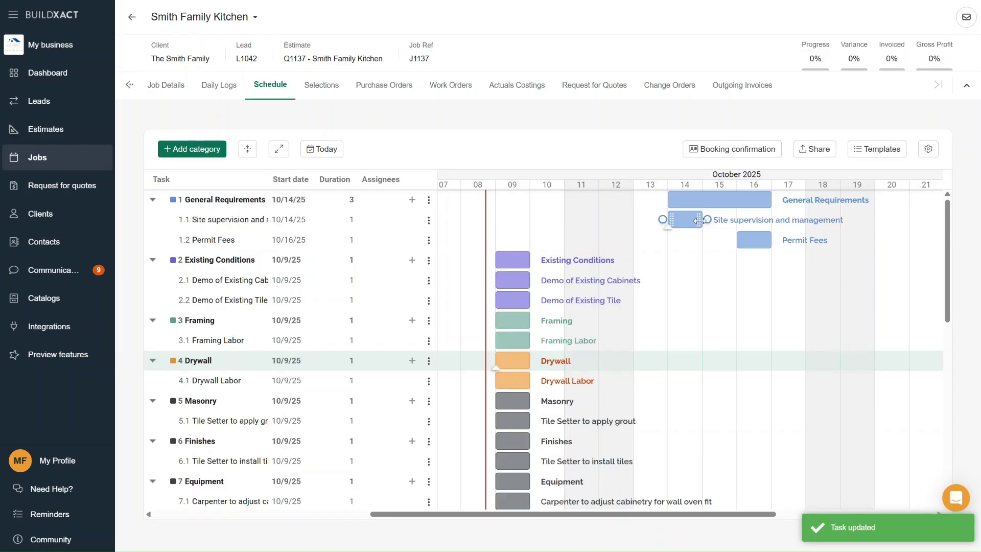
{"action": "left_click_drag", "start_coordinate": [697, 219], "coordinate": [737, 221]}
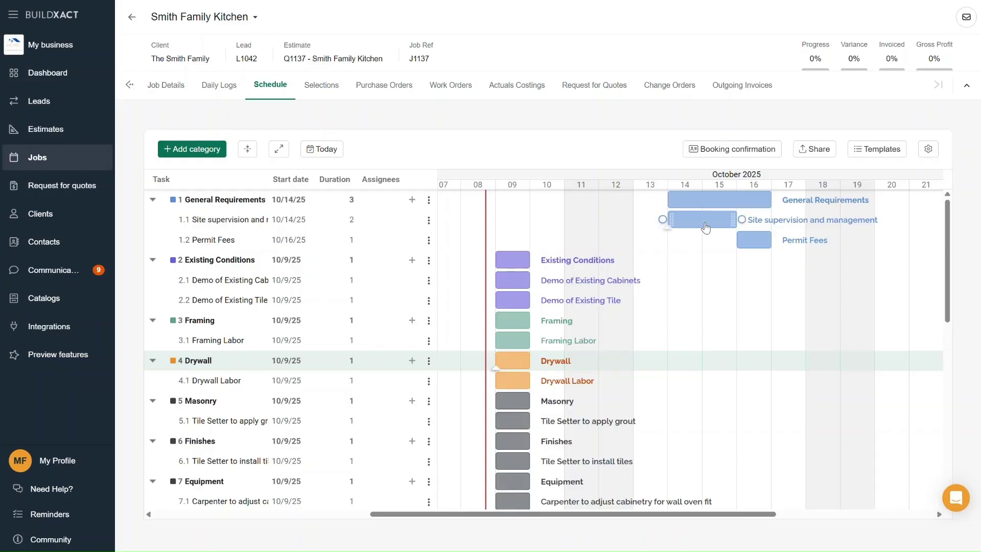
{"action": "left_click_drag", "start_coordinate": [703, 224], "coordinate": [813, 235]}
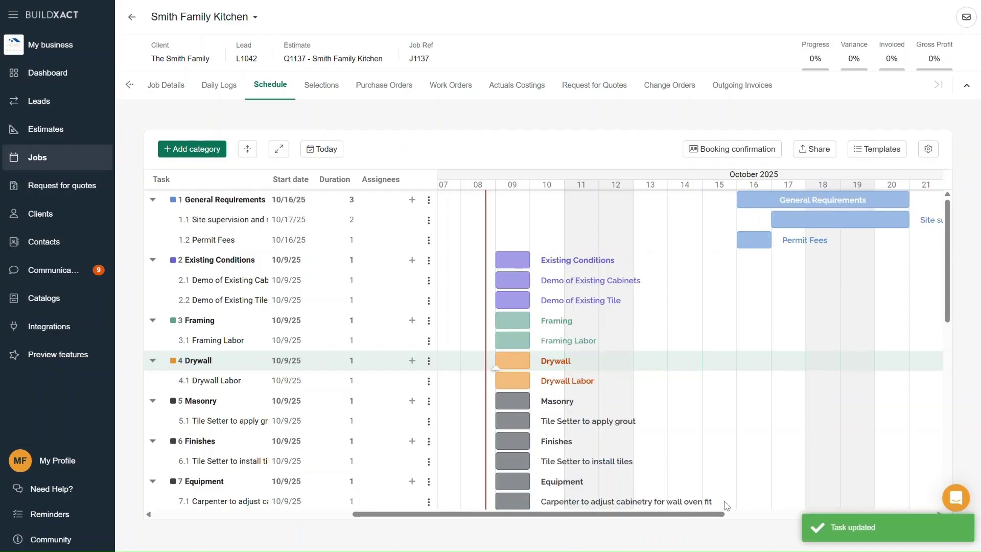
{"action": "left_click_drag", "start_coordinate": [715, 514], "coordinate": [791, 525]}
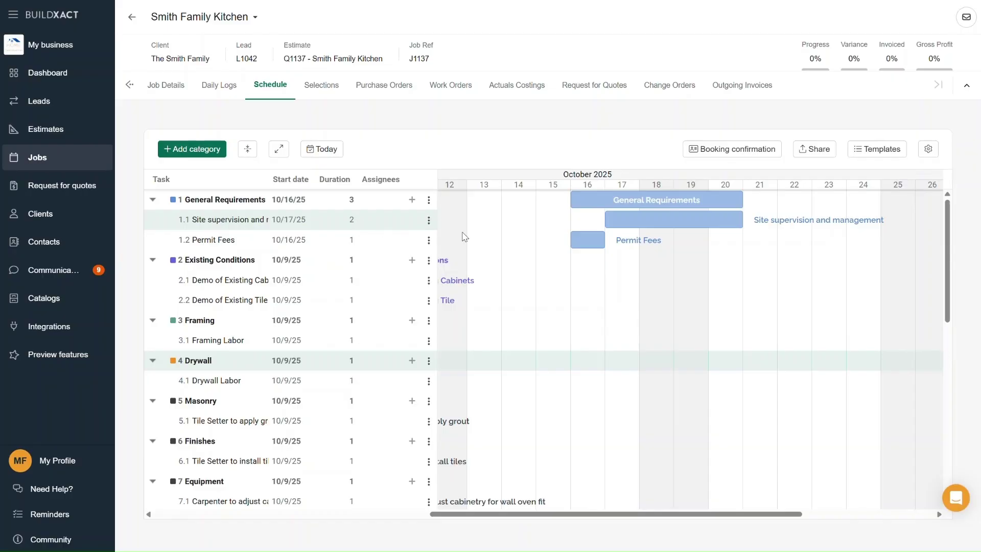
{"action": "left_click_drag", "start_coordinate": [692, 218], "coordinate": [588, 219]}
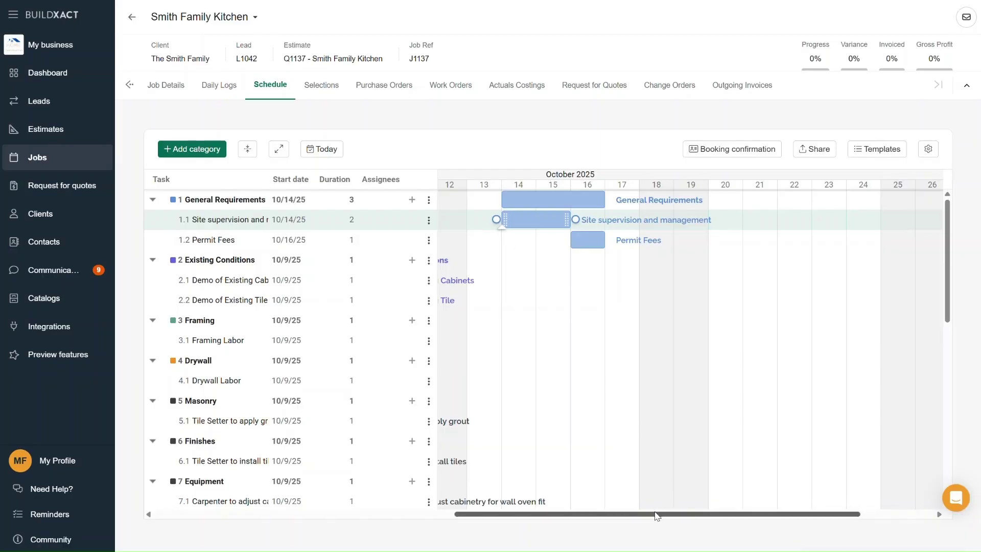
{"action": "left_click_drag", "start_coordinate": [656, 515], "coordinate": [589, 517]}
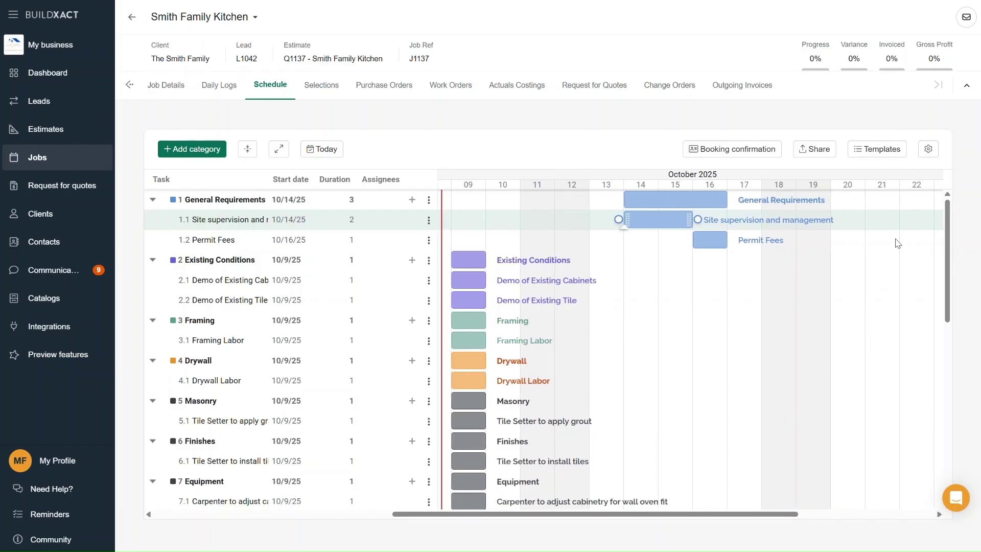
- Keep weekends excluded in Weekends & non-working days, check December 25 and January 1 holidays, then close
{"action": "left_click", "coordinate": [928, 149]}
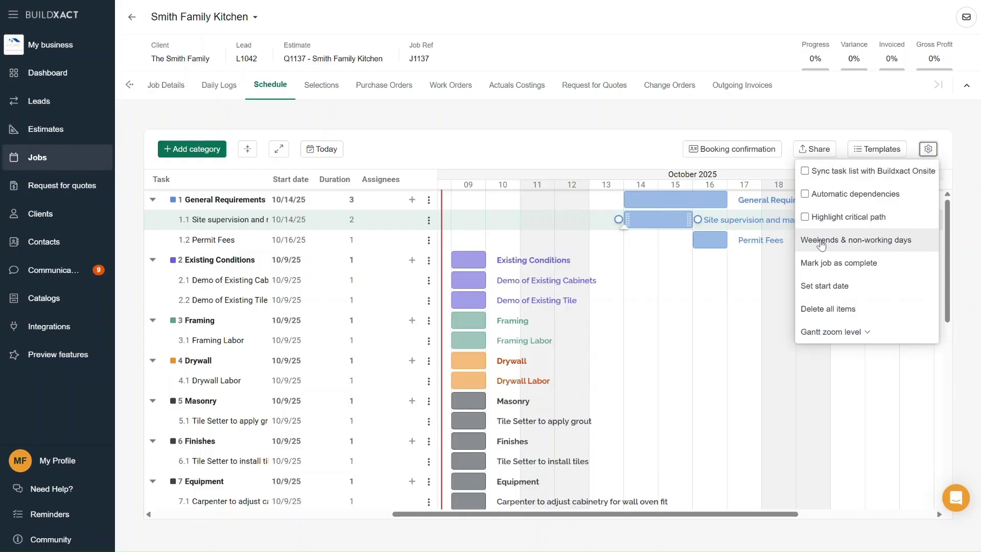
{"action": "left_click", "coordinate": [899, 242]}
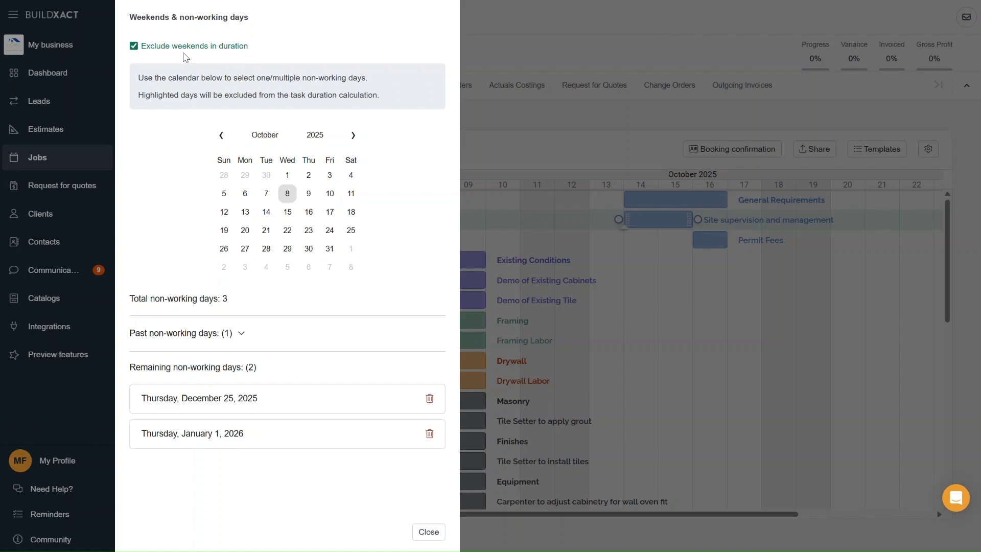
{"action": "left_click", "coordinate": [132, 48]}
{"action": "left_click", "coordinate": [199, 50]}
{"action": "left_click", "coordinate": [353, 136]}
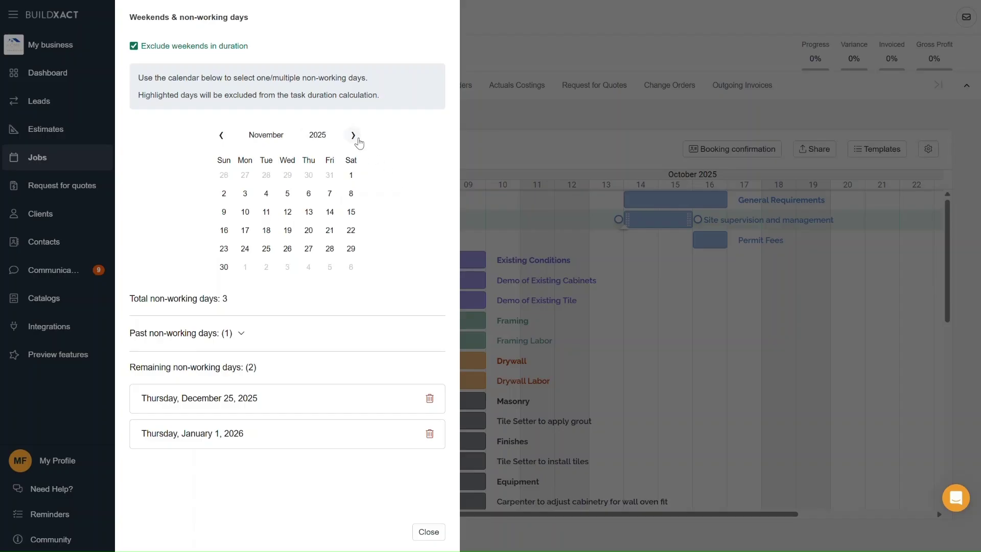
{"action": "left_click", "coordinate": [353, 135]}
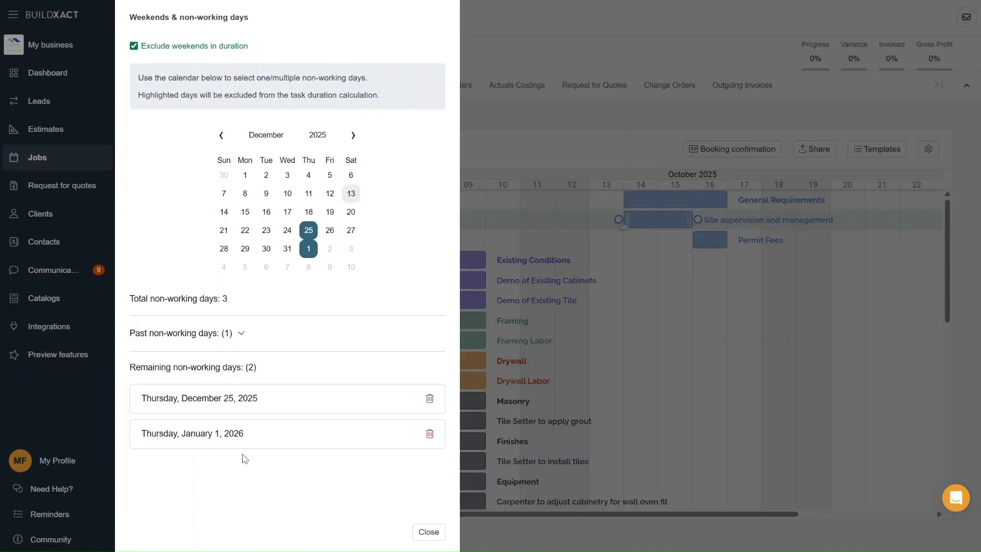
{"action": "left_click", "coordinate": [438, 537]}
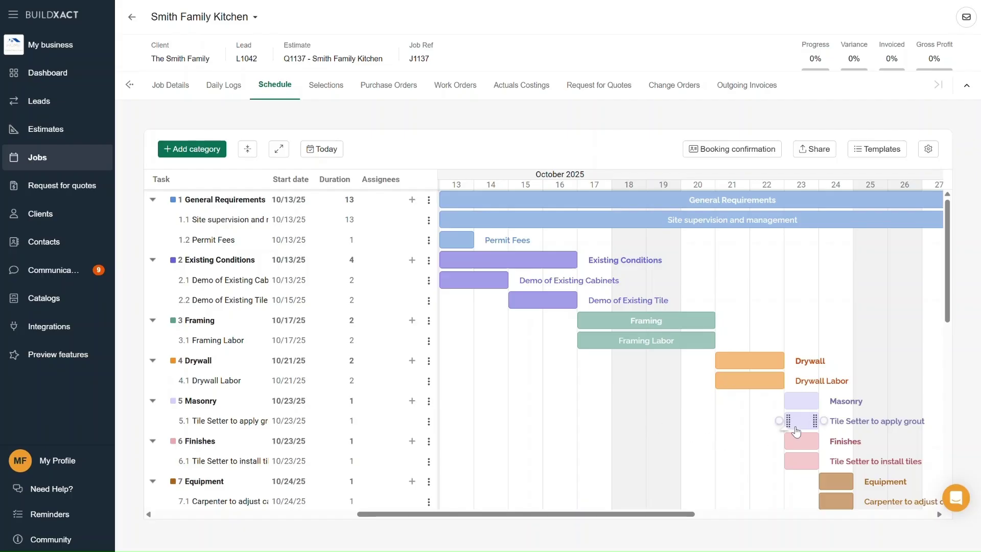
- Make tile grouting depend on Demo of Existing Tile, keeping Demo on October 15
{"action": "mouse_move", "coordinate": [792, 464]}
{"action": "mouse_move", "coordinate": [532, 308]}
{"action": "mouse_move", "coordinate": [584, 305]}
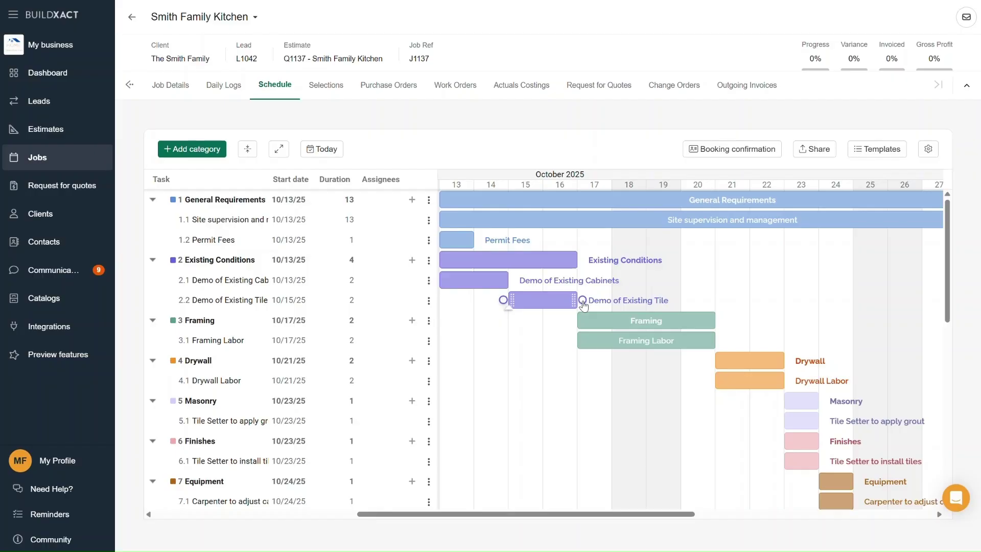
{"action": "left_click_drag", "start_coordinate": [583, 303], "coordinate": [779, 426]}
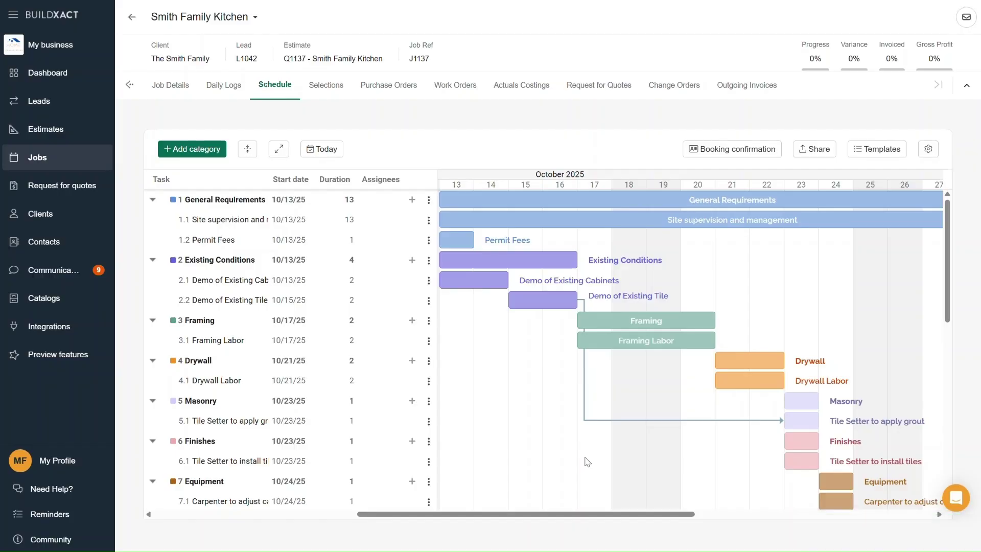
{"action": "left_click_drag", "start_coordinate": [538, 303], "coordinate": [575, 307]}
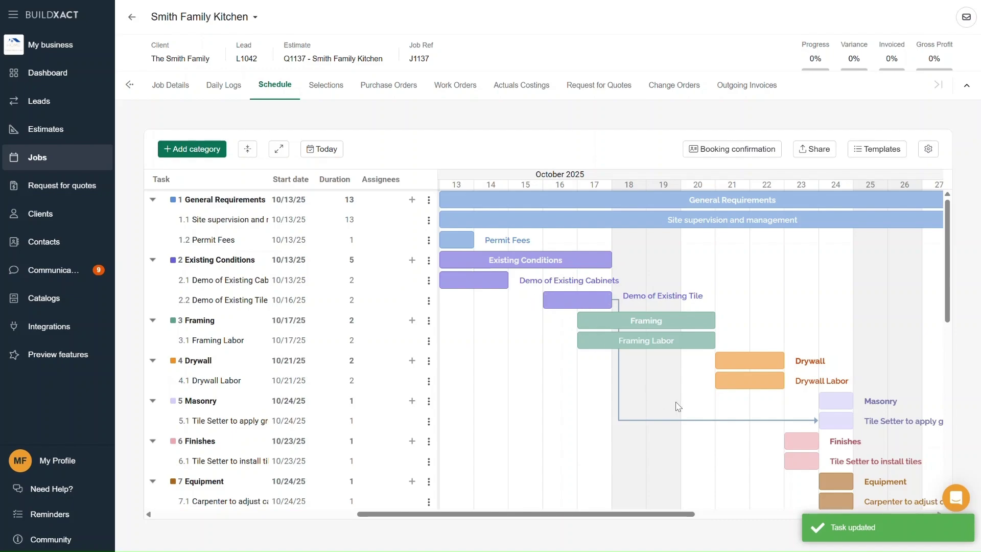
{"action": "left_click_drag", "start_coordinate": [554, 303], "coordinate": [519, 303]}
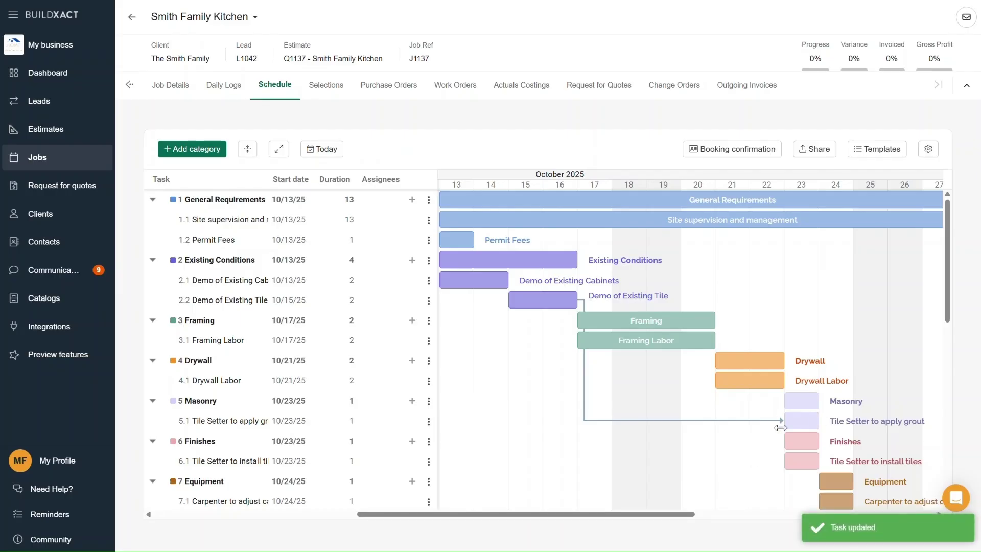
- Link the grout task to tile installation and make Drywall Labor follow Demo of Existing Tile
{"action": "mouse_move", "coordinate": [781, 425]}
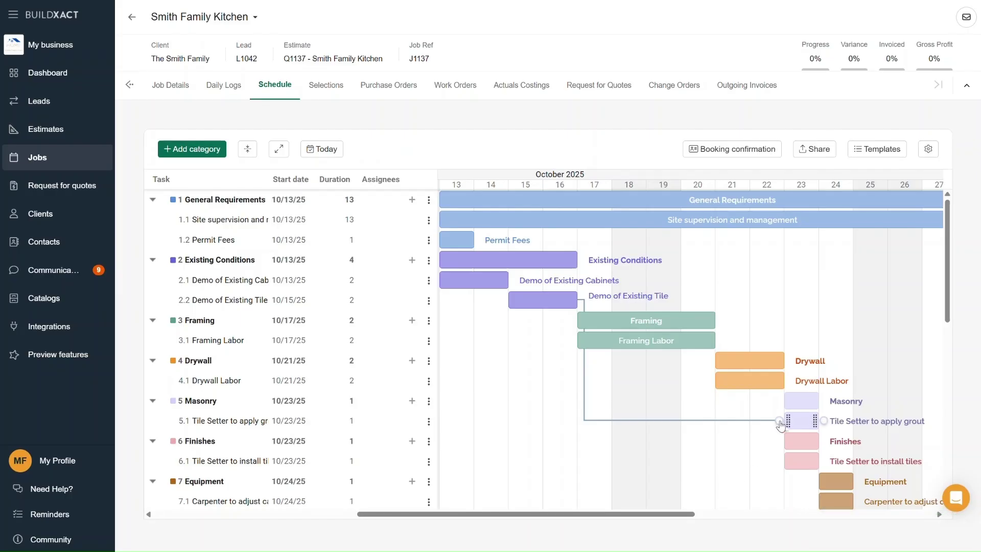
{"action": "left_click_drag", "start_coordinate": [780, 424], "coordinate": [780, 461]}
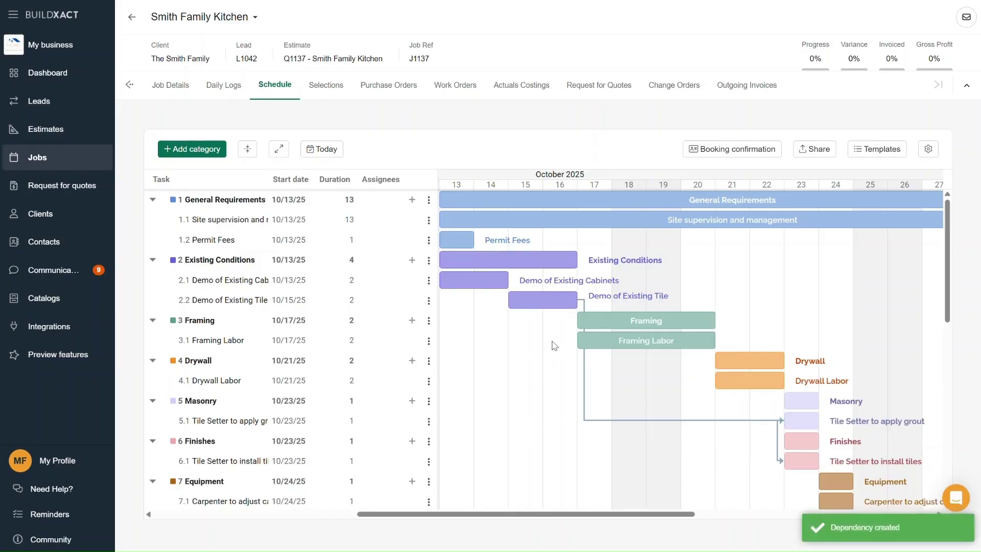
{"action": "left_click_drag", "start_coordinate": [582, 301], "coordinate": [780, 463]}
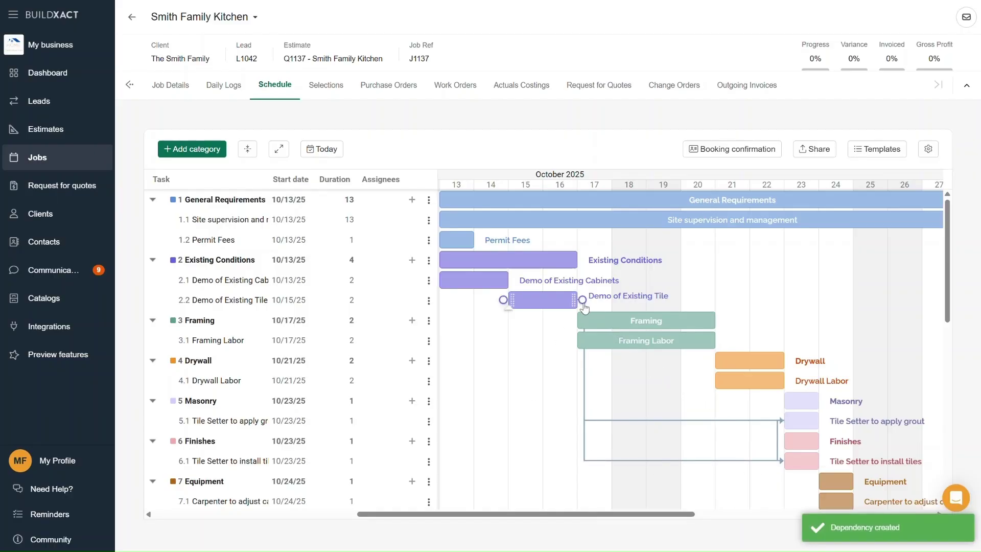
{"action": "left_click_drag", "start_coordinate": [584, 307], "coordinate": [716, 382]}
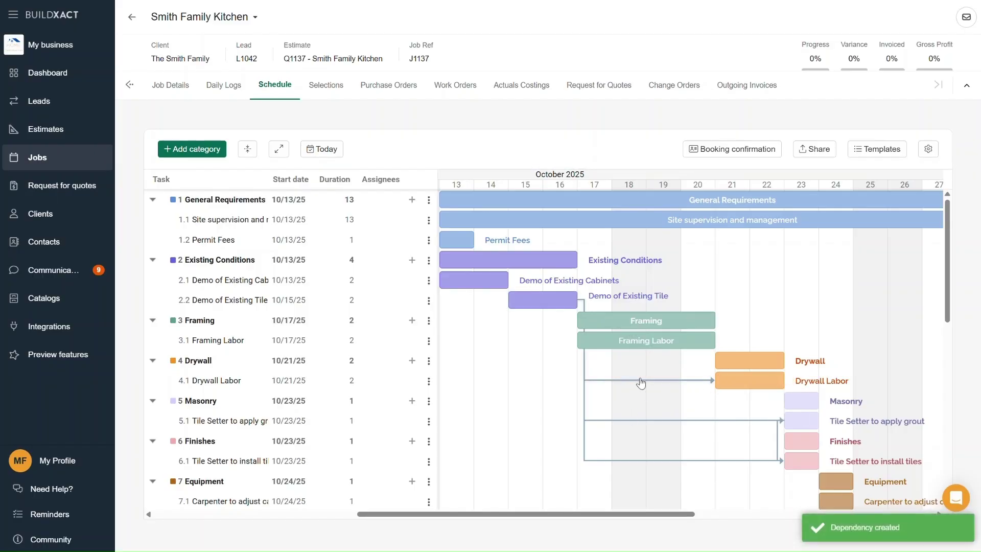
- Delete the dependency arrow leading into Drywall Labor, then bring up the schedule settings
{"action": "double_click", "coordinate": [642, 381]}
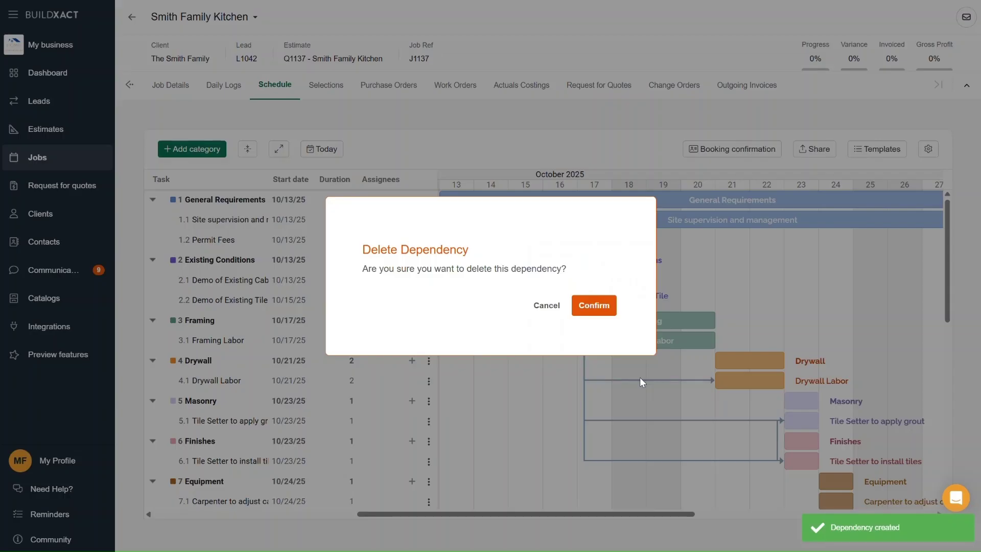
{"action": "left_click", "coordinate": [599, 306]}
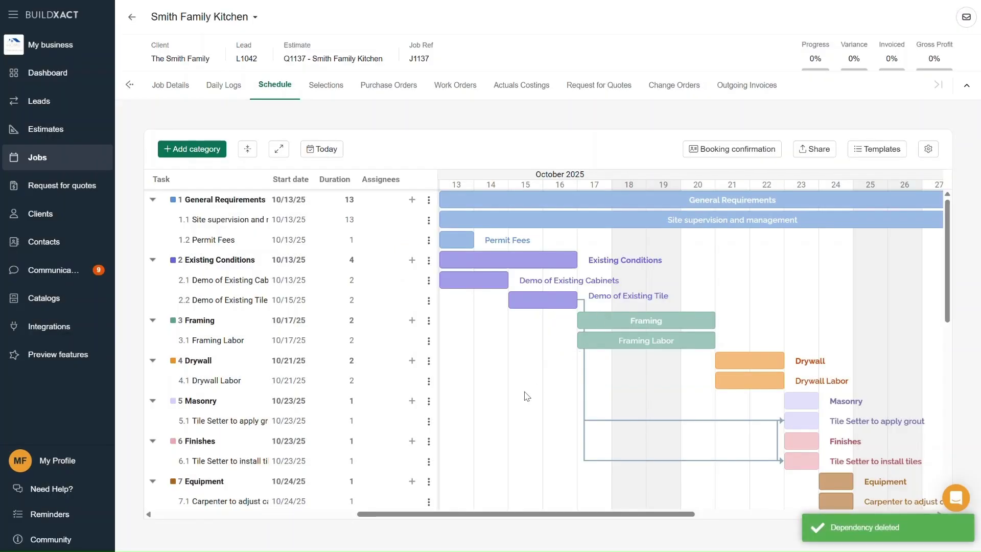
{"action": "left_click", "coordinate": [929, 150]}
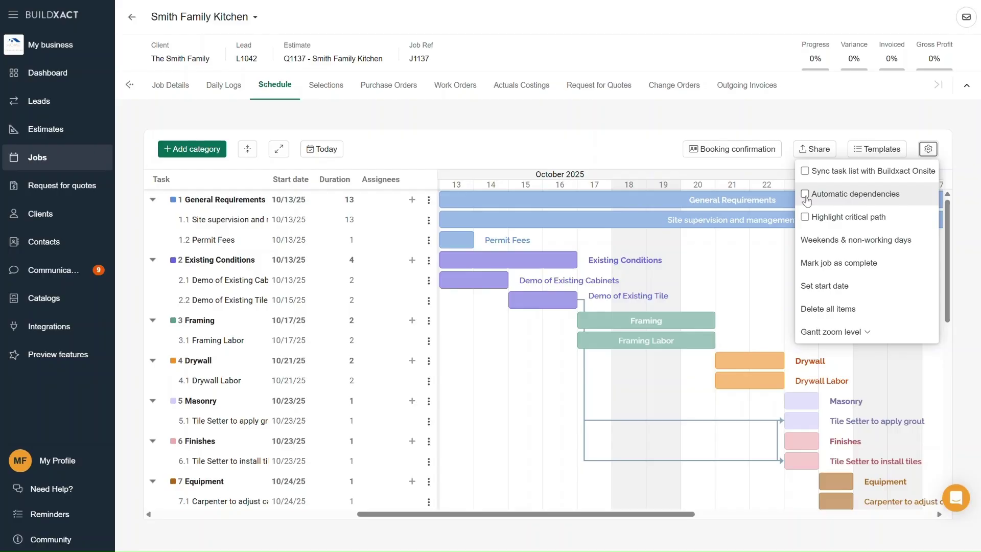
- With automatic dependencies on, move the Carpenter to adjust cabinetry bar later so Equipment starts 11/3/25
{"action": "left_click", "coordinate": [805, 194]}
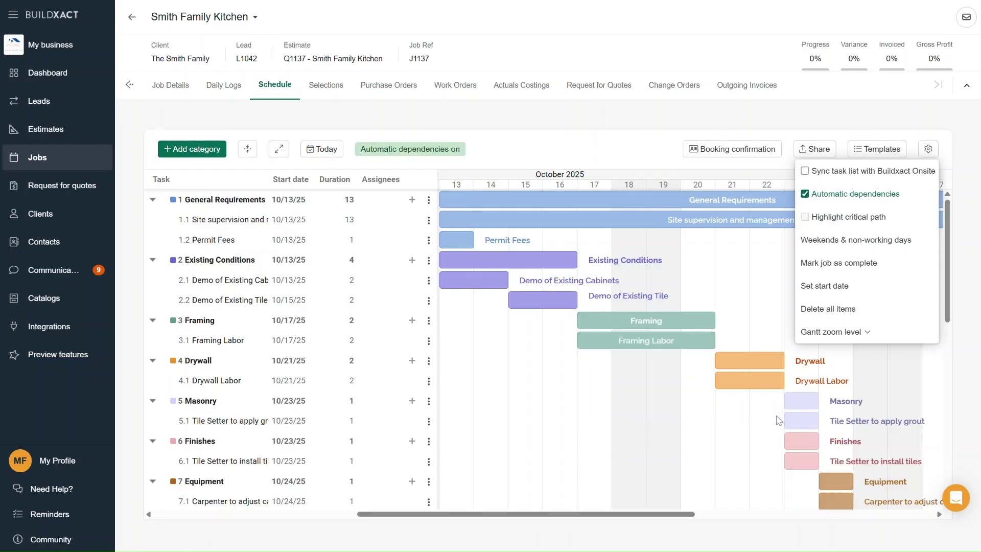
{"action": "left_click", "coordinate": [734, 433]}
{"action": "left_click_drag", "start_coordinate": [686, 515], "coordinate": [766, 515]}
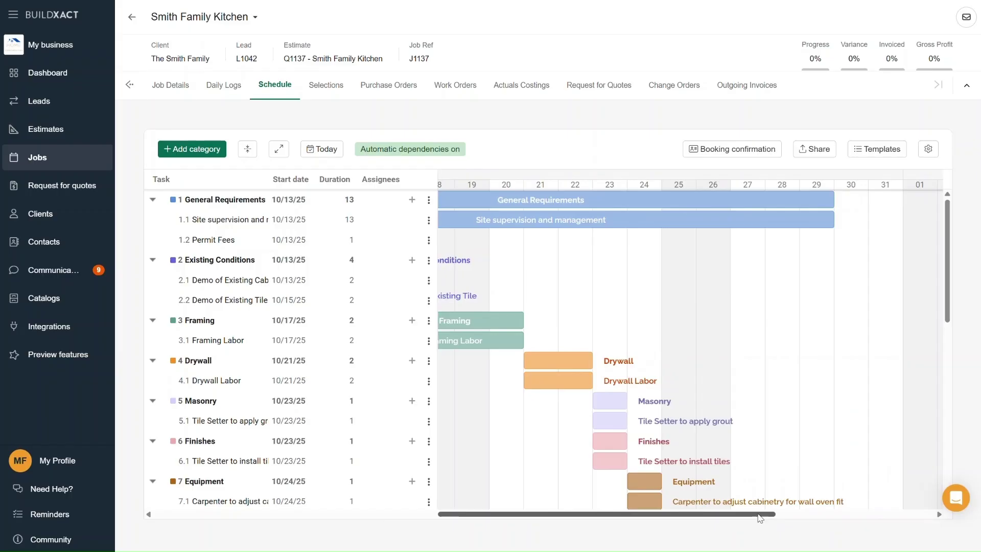
{"action": "scroll", "coordinate": [954, 303], "scroll_direction": "down", "scroll_amount": 3}
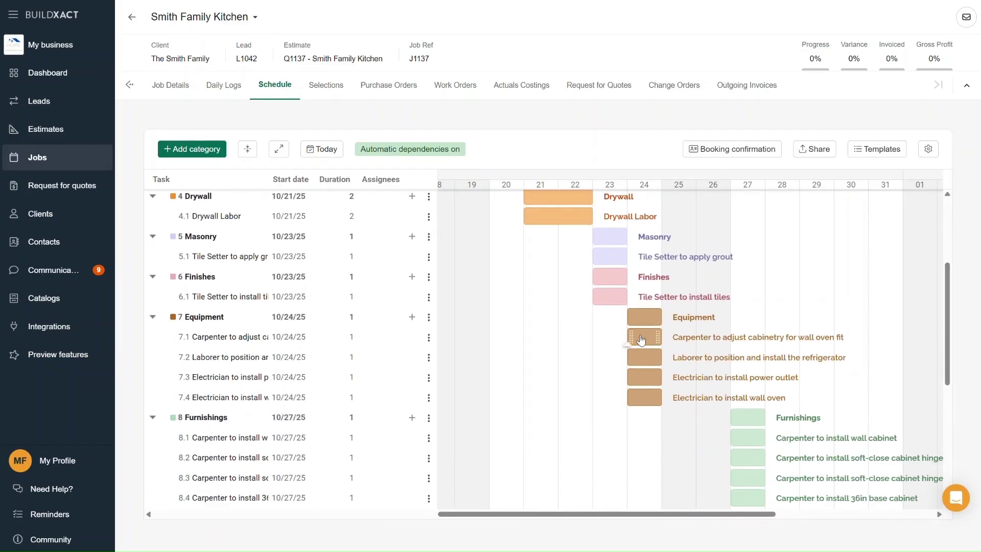
{"action": "left_click_drag", "start_coordinate": [641, 339], "coordinate": [781, 339]}
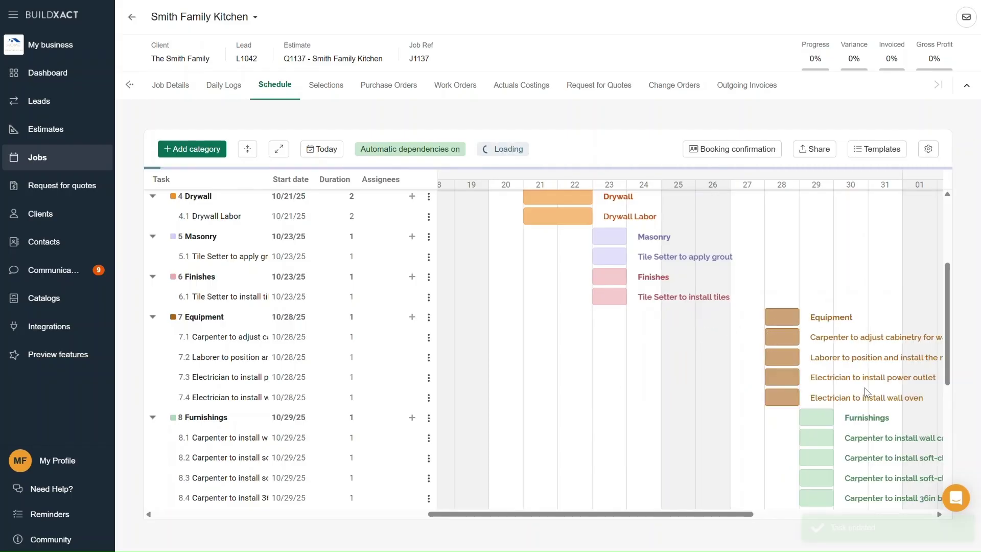
{"action": "left_click_drag", "start_coordinate": [733, 516], "coordinate": [803, 517]}
{"action": "left_click_drag", "start_coordinate": [624, 339], "coordinate": [828, 377]}
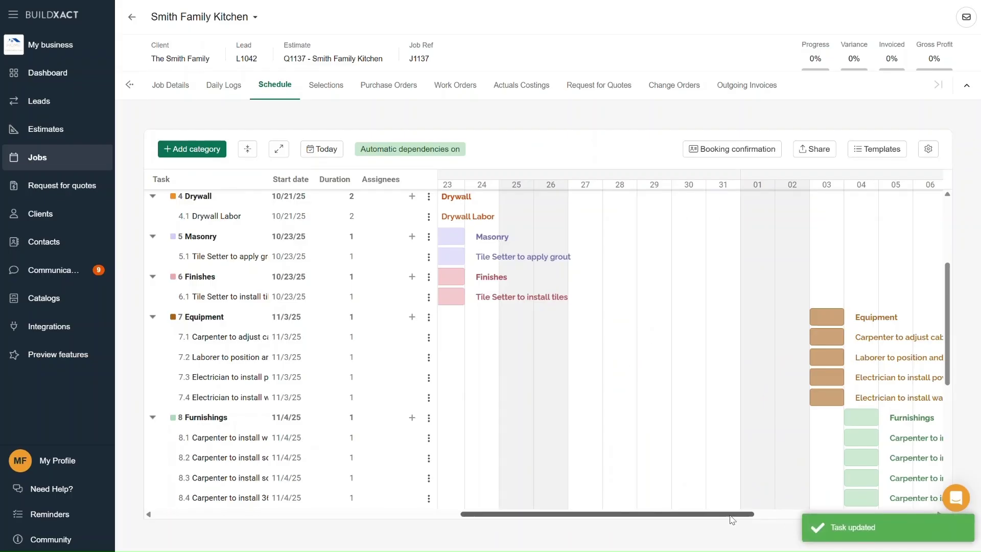
{"action": "left_click_drag", "start_coordinate": [732, 520], "coordinate": [663, 517]}
{"action": "left_click_drag", "start_coordinate": [947, 282], "coordinate": [948, 204]}
- Switch automatic dependencies back off in the schedule settings
{"action": "left_click", "coordinate": [930, 152]}
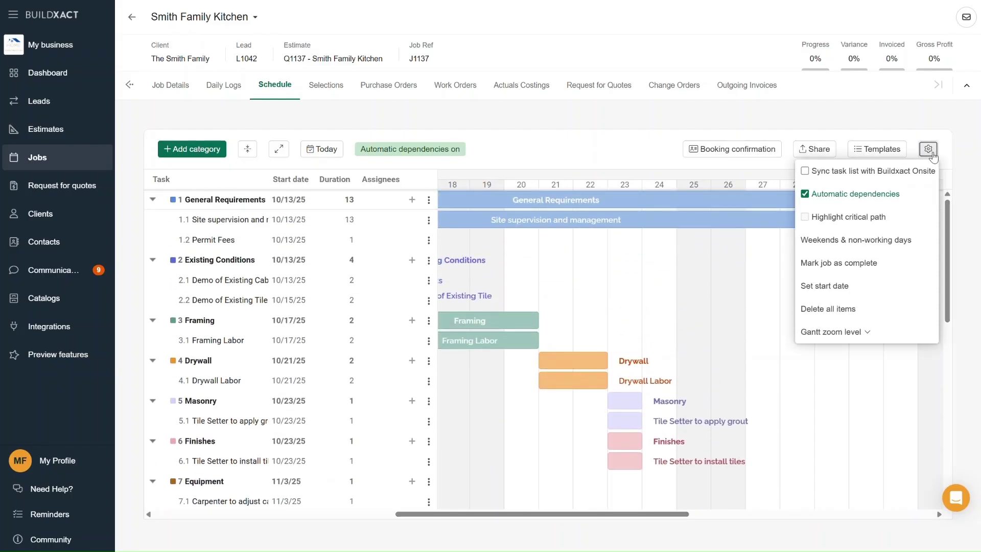
{"action": "left_click", "coordinate": [908, 195]}
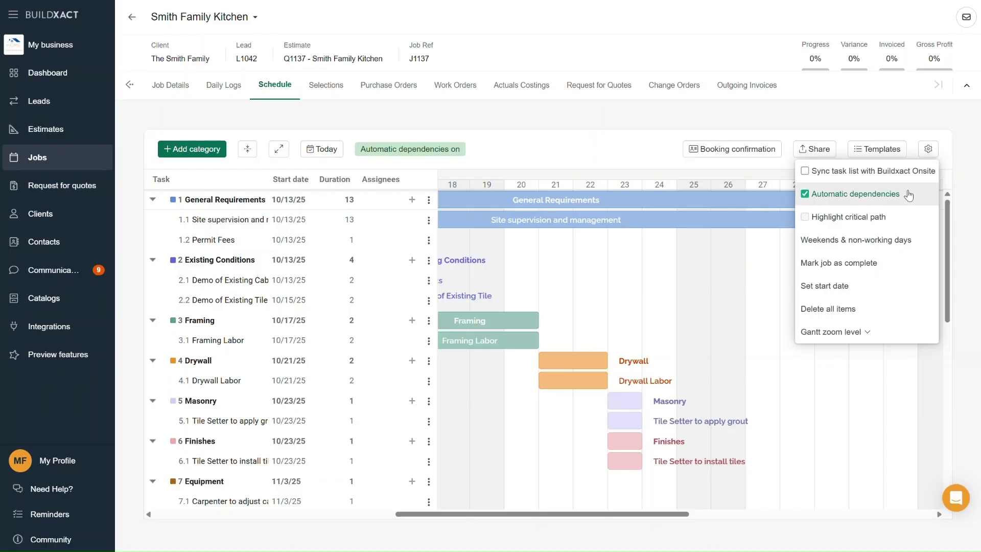
{"action": "left_click", "coordinate": [823, 398]}
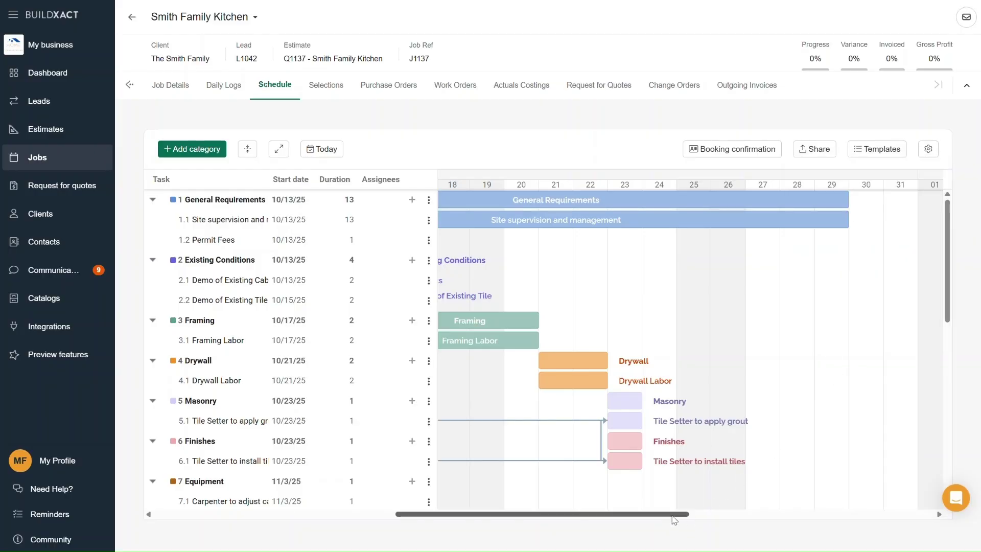
{"action": "left_click_drag", "start_coordinate": [674, 513], "coordinate": [621, 514]}
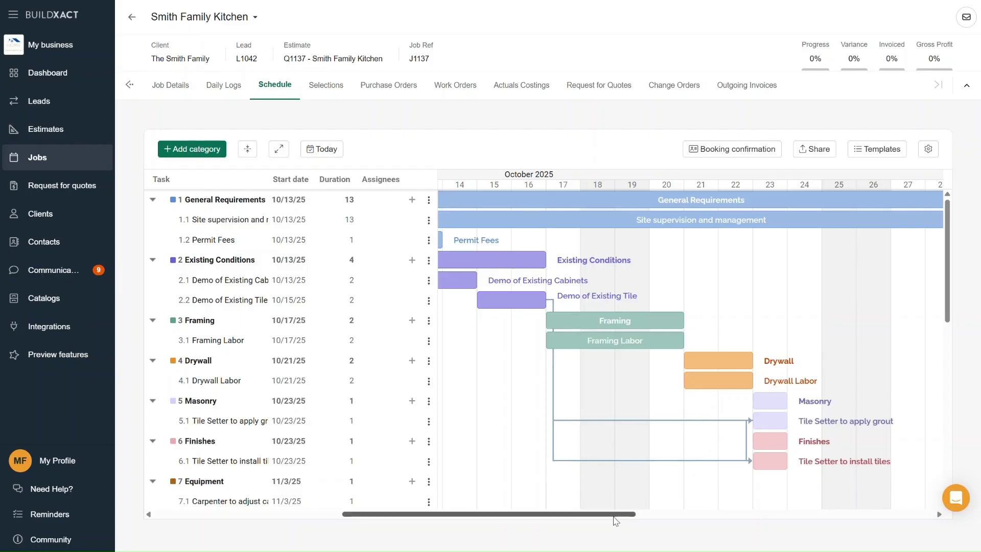
{"action": "left_click_drag", "start_coordinate": [618, 515], "coordinate": [595, 515]}
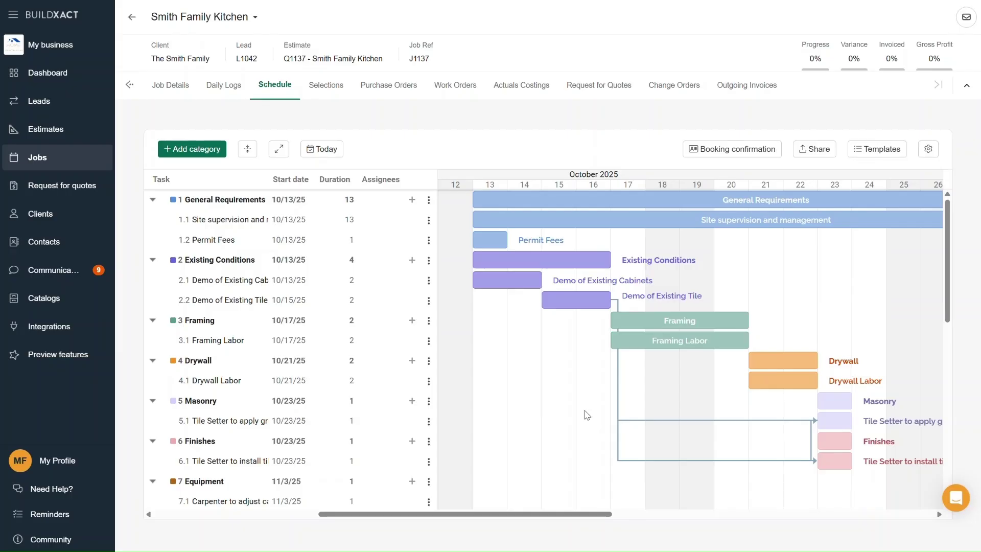
- Save the current schedule as a new template named 'Kitchen Remodel'
{"action": "left_click", "coordinate": [886, 154]}
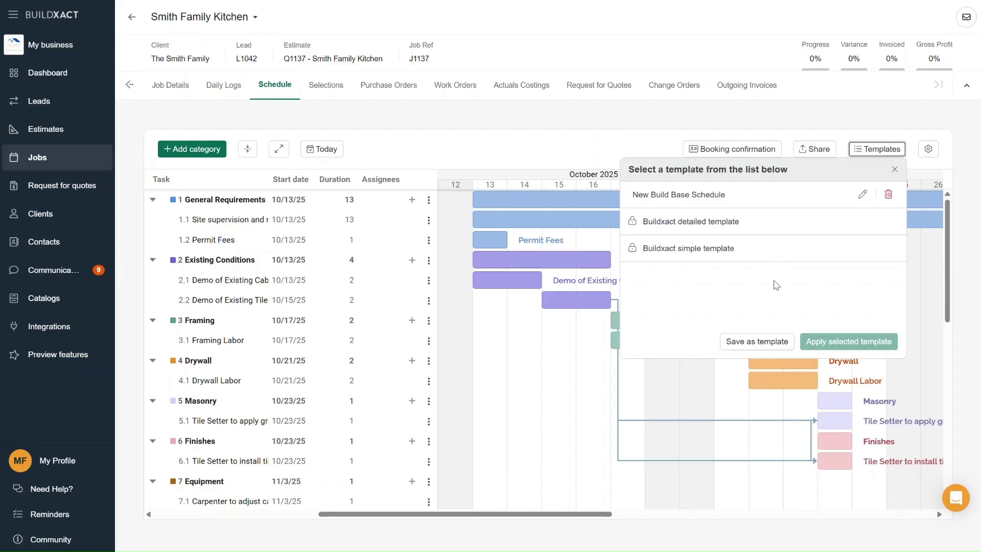
{"action": "left_click", "coordinate": [759, 345]}
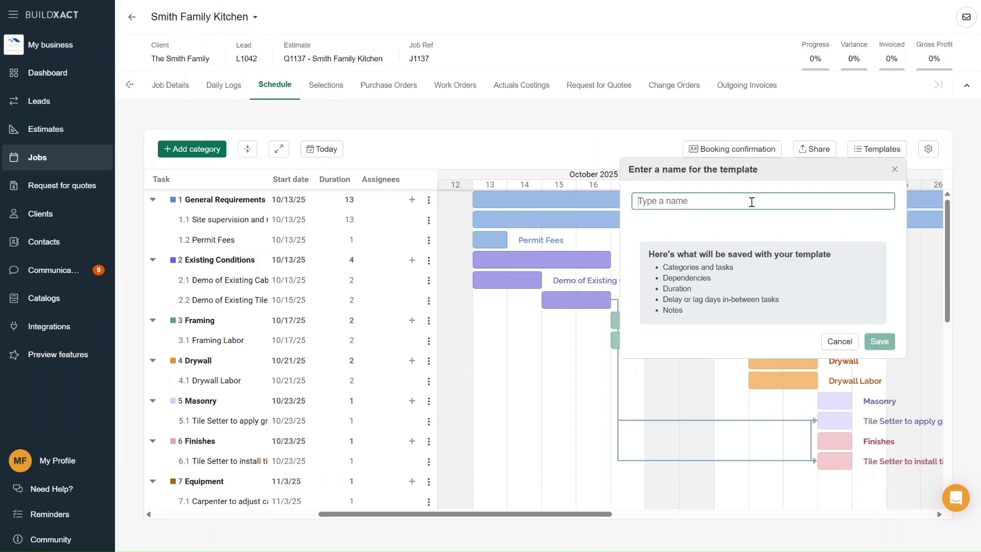
{"action": "type", "text": "Kit"}
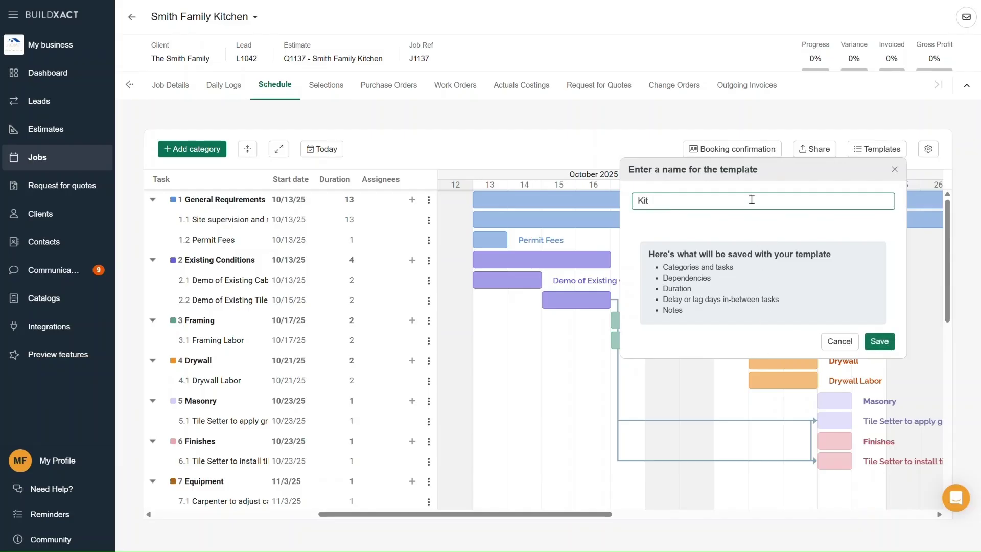
{"action": "type", "text": "chen Remodel"}
{"action": "left_click", "coordinate": [878, 340]}
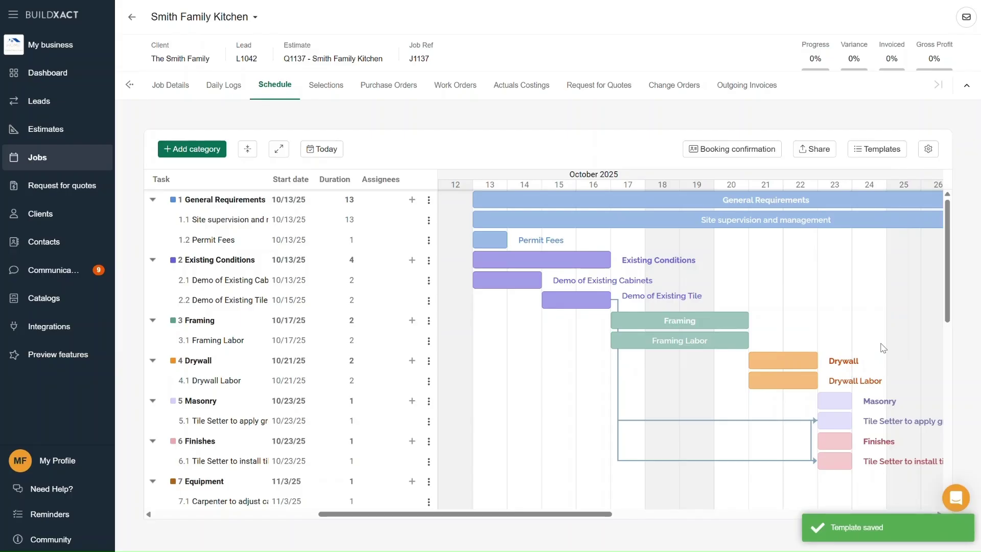
- Select the Kitchen Remodel template and review its choices for handling existing tasks
{"action": "left_click", "coordinate": [885, 152]}
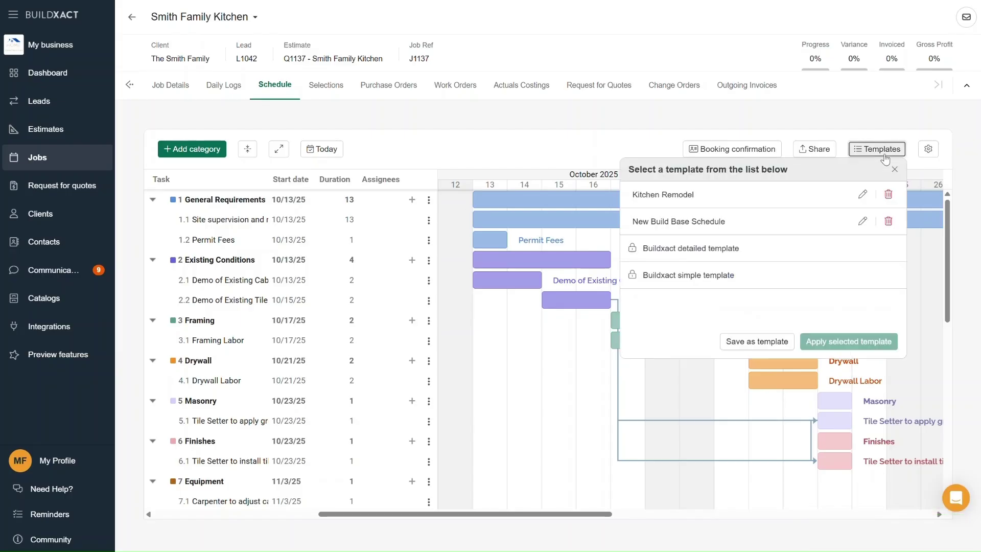
{"action": "left_click", "coordinate": [788, 199]}
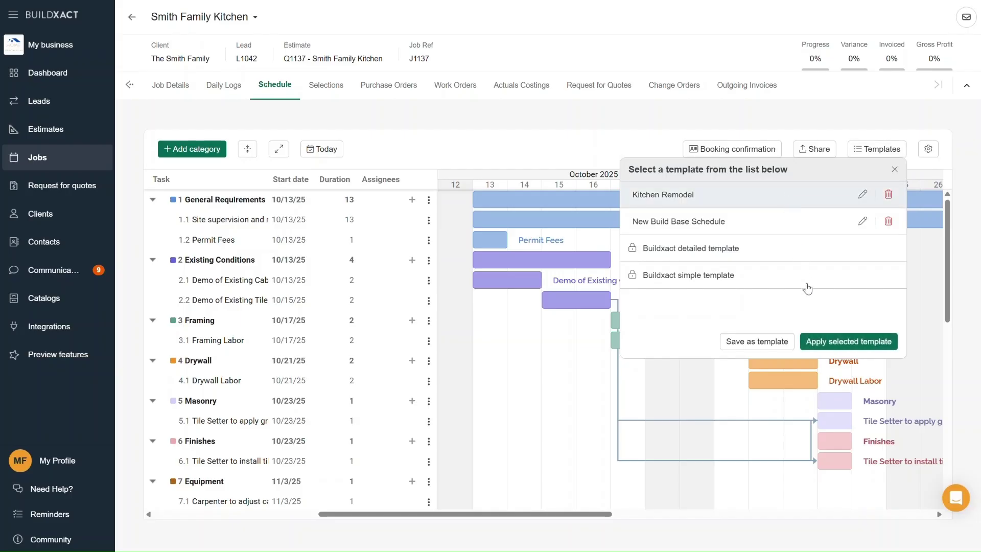
{"action": "left_click", "coordinate": [831, 341]}
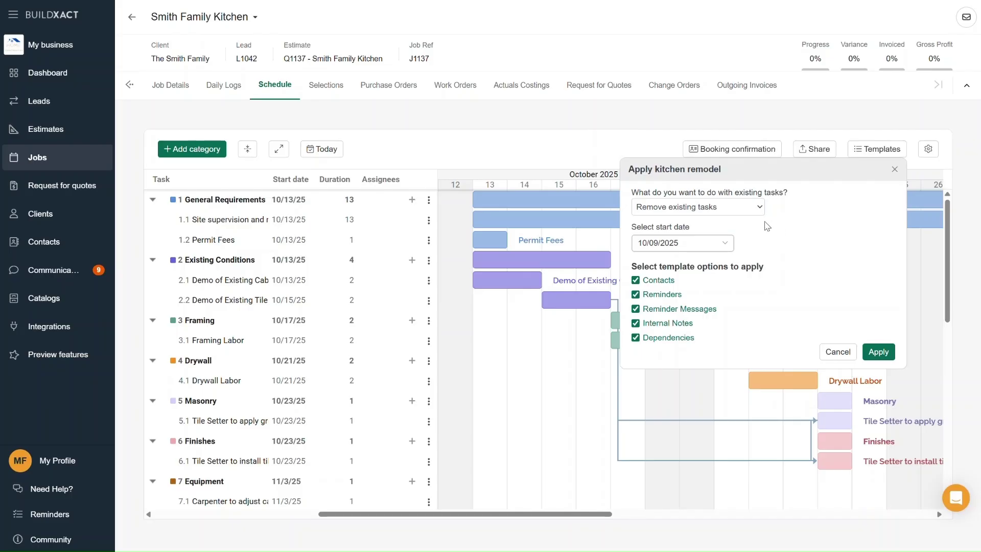
{"action": "left_click", "coordinate": [752, 211]}
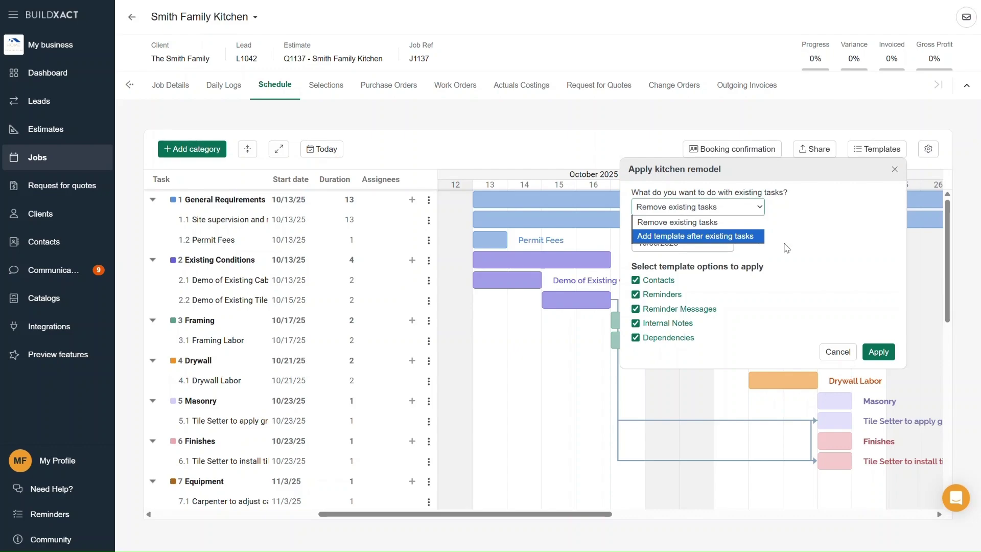
{"action": "left_click", "coordinate": [805, 247]}
- Check the 10/09/2025 start date and Contacts option, then cancel applying and close the template chooser
{"action": "left_click", "coordinate": [728, 243]}
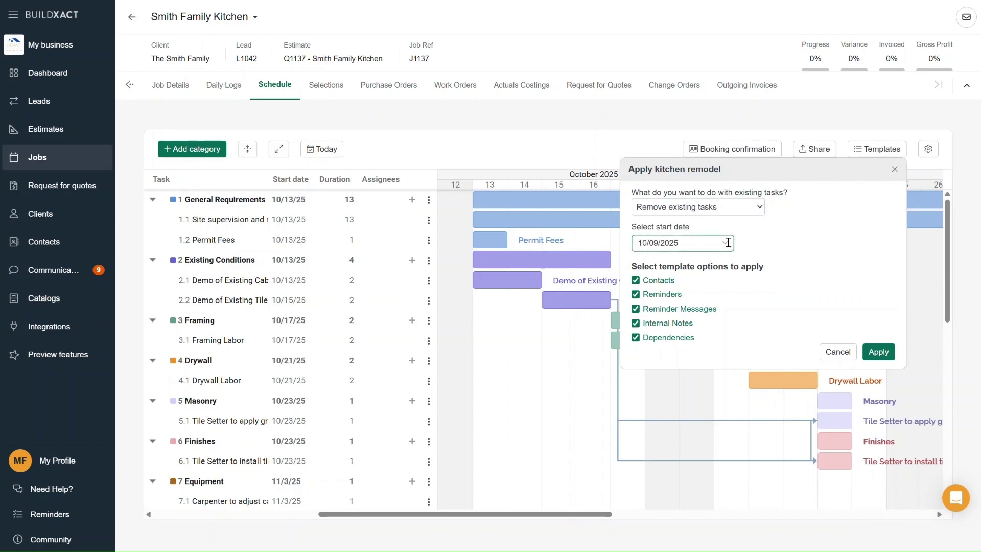
{"action": "left_click", "coordinate": [777, 241]}
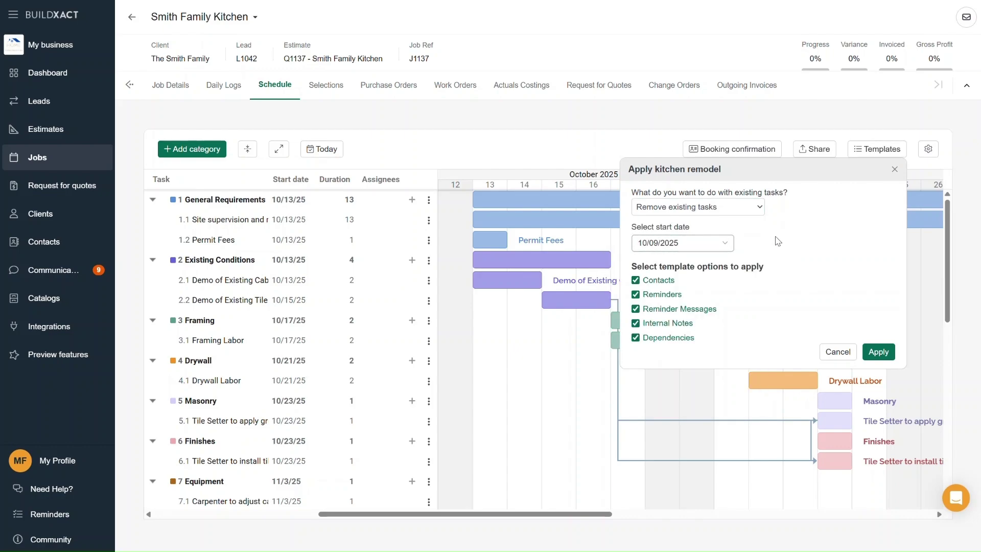
{"action": "left_click", "coordinate": [666, 286]}
{"action": "left_click", "coordinate": [838, 351]}
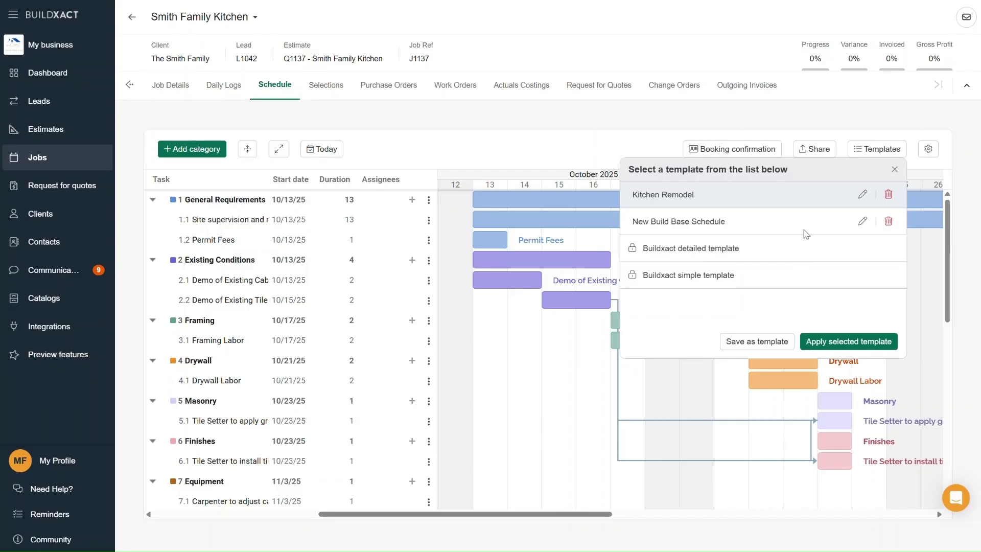
{"action": "left_click", "coordinate": [895, 170]}
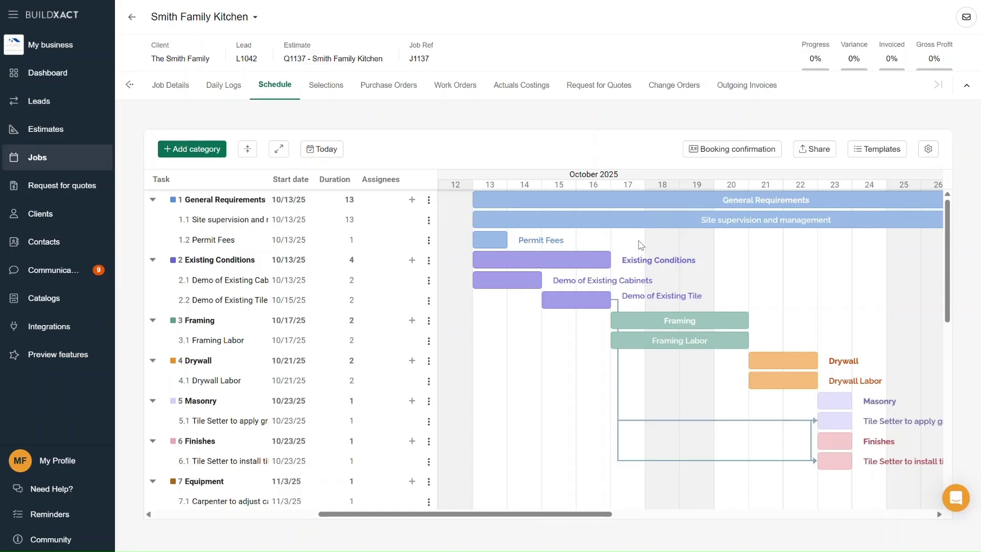
- Assign the Subcontractor Services contact to Site supervision and management
{"action": "double_click", "coordinate": [645, 225]}
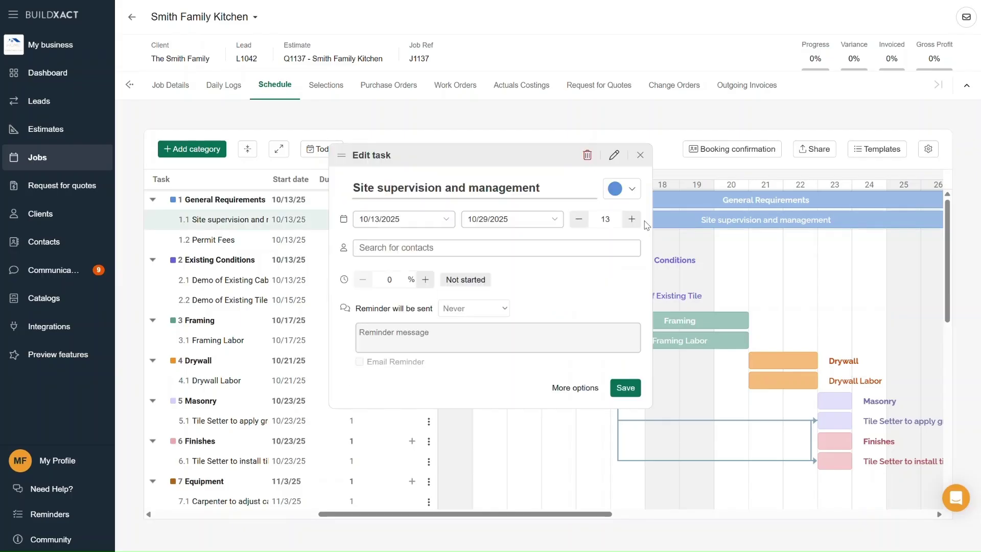
{"action": "left_click", "coordinate": [624, 242]}
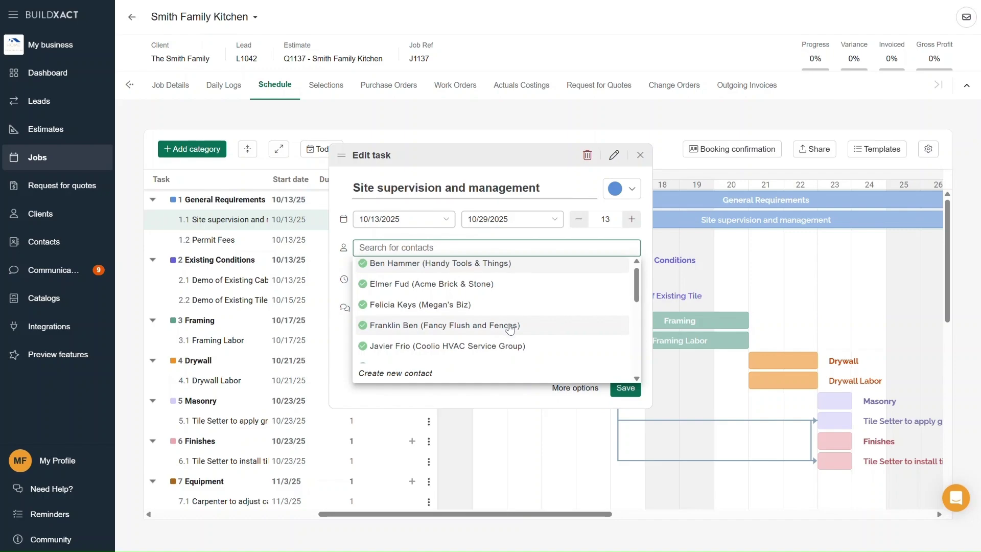
{"action": "scroll", "coordinate": [504, 330], "scroll_direction": "down", "scroll_amount": 1}
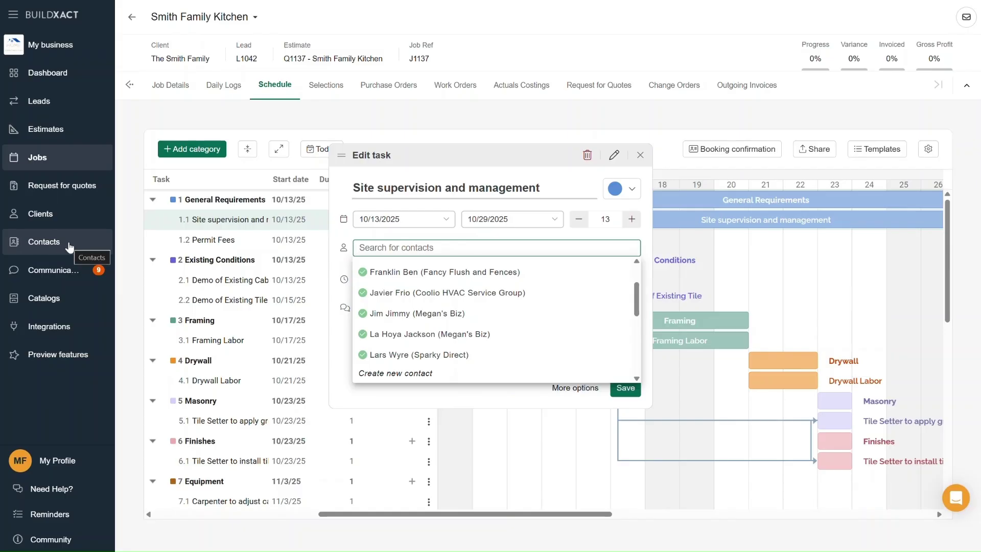
{"action": "scroll", "coordinate": [576, 286], "scroll_direction": "down", "scroll_amount": 3}
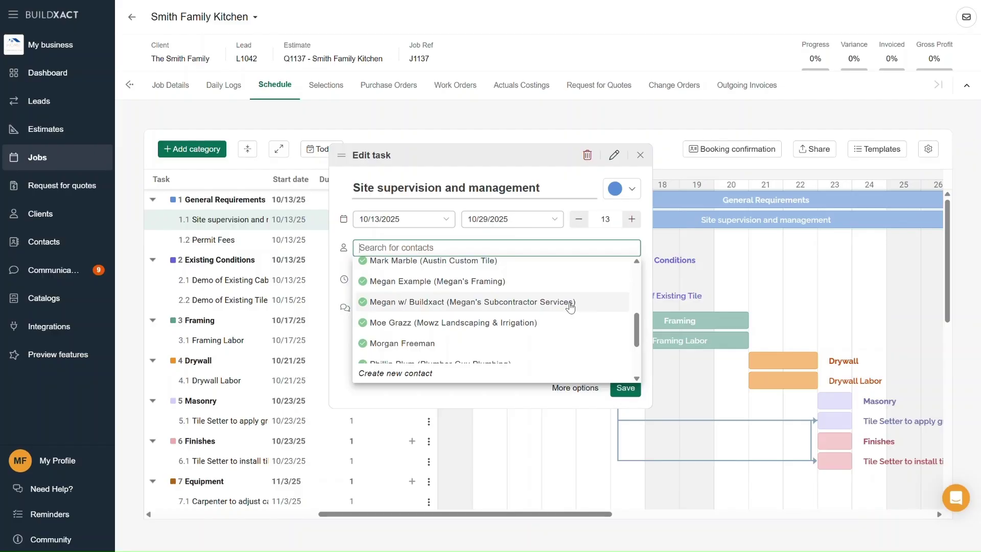
{"action": "left_click", "coordinate": [571, 302]}
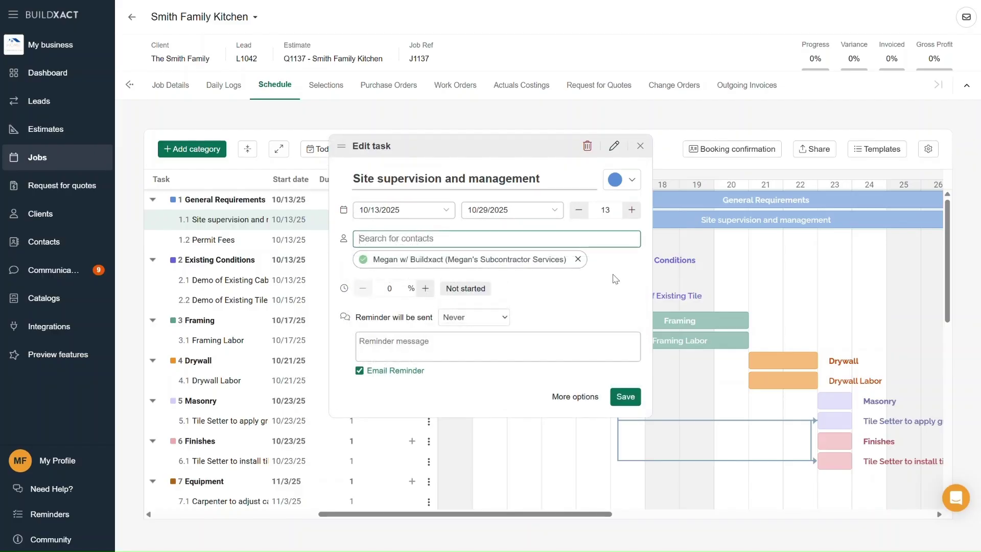
{"action": "left_click", "coordinate": [600, 238]}
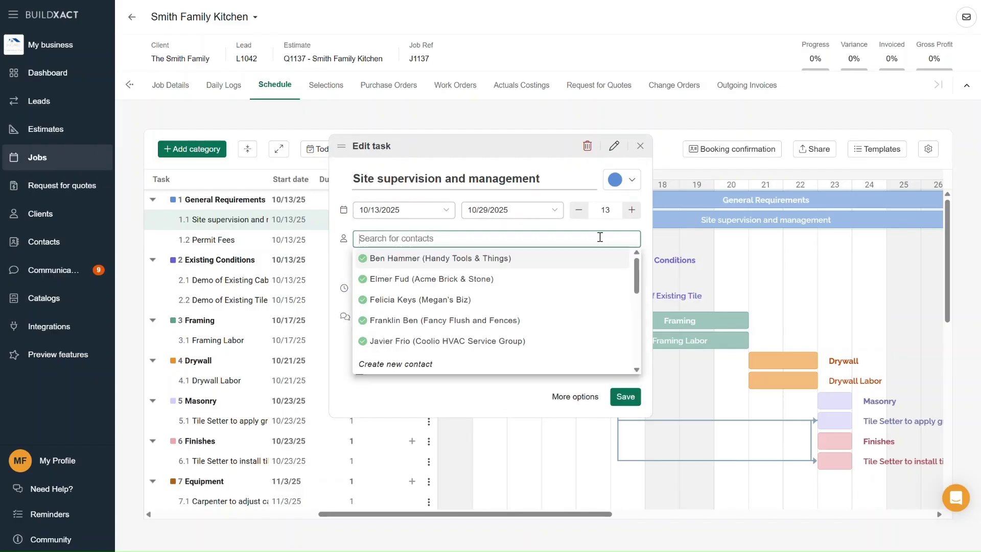
{"action": "left_click", "coordinate": [592, 304]}
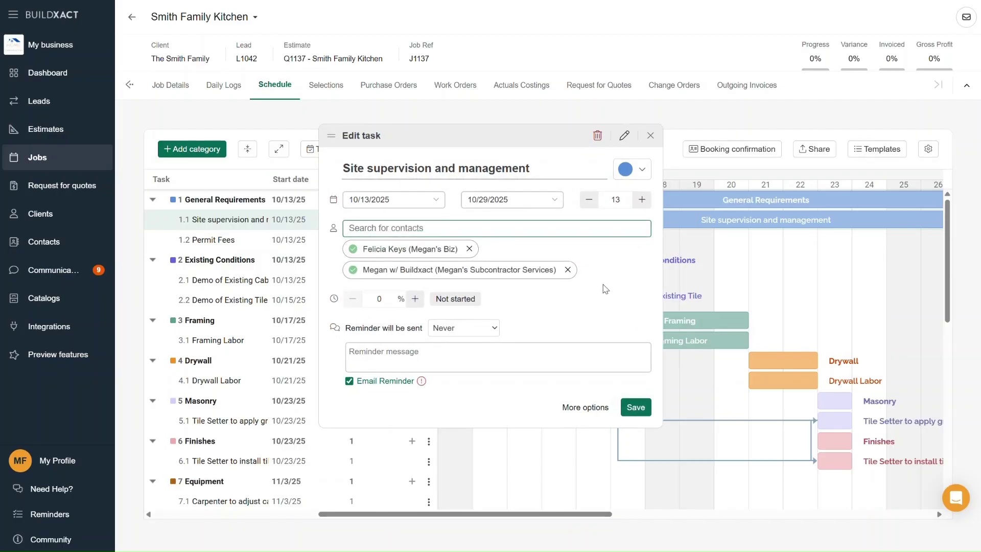
{"action": "left_click", "coordinate": [470, 248]}
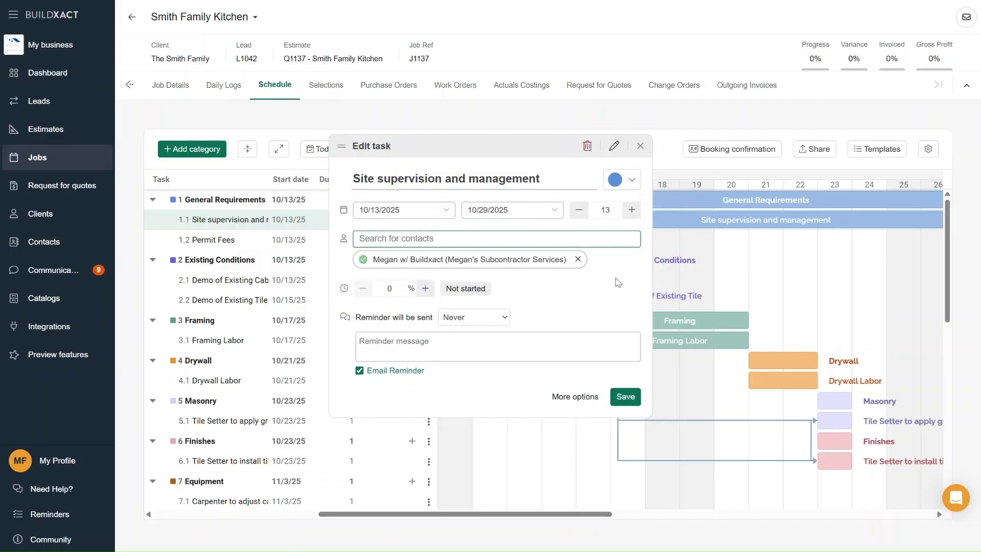
- Set the task reminder to 1 day before with a gate-code reminder message
{"action": "left_click", "coordinate": [526, 341]}
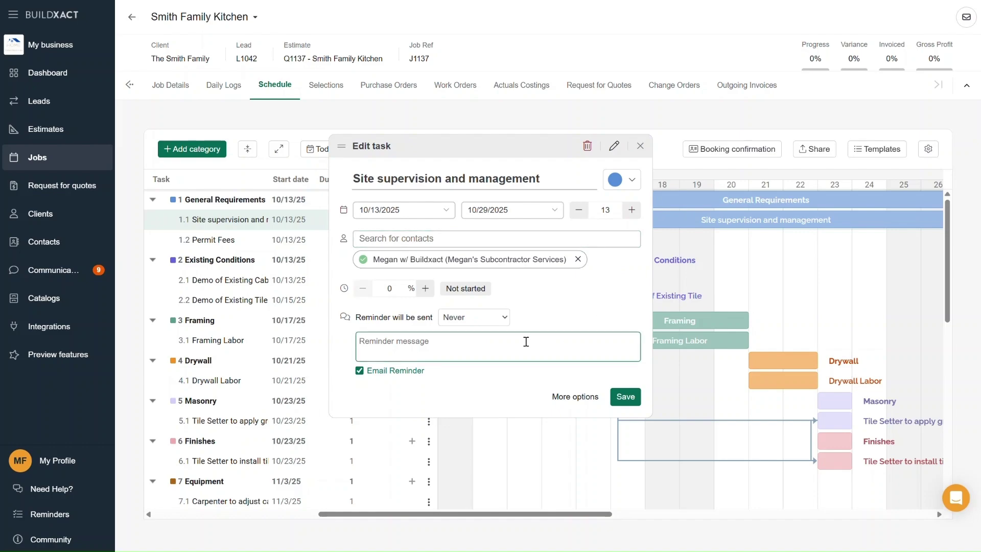
{"action": "left_click", "coordinate": [495, 318]}
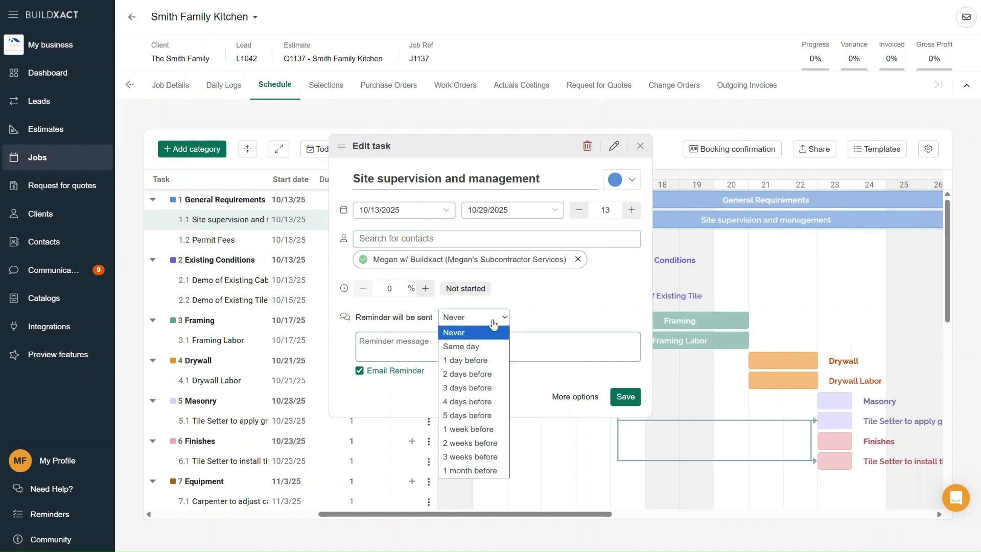
{"action": "left_click", "coordinate": [494, 361]}
{"action": "left_click", "coordinate": [542, 346]}
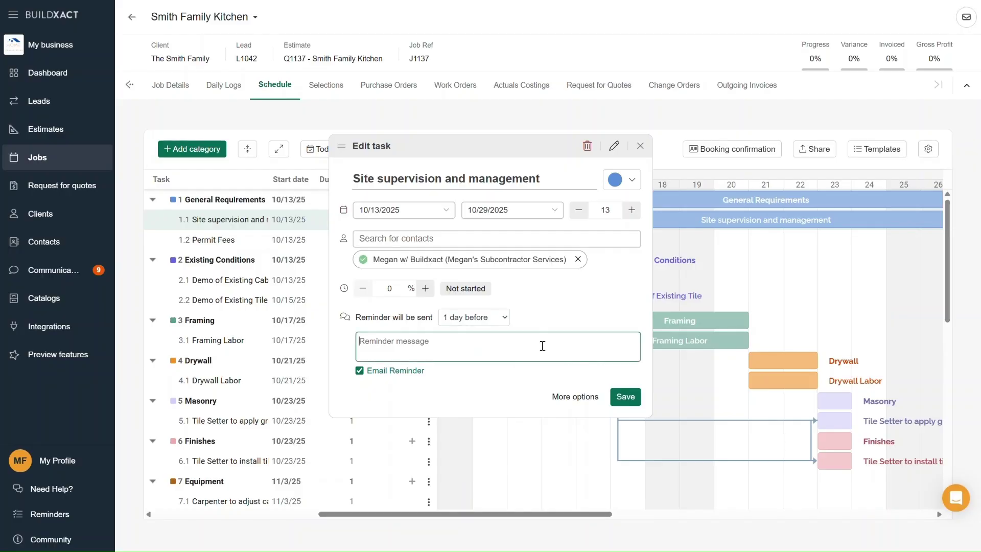
{"action": "type", "text": "Gate code 1234."}
- Save the task and send the assigned subcontractor a booking confirmation email
{"action": "left_click", "coordinate": [623, 401]}
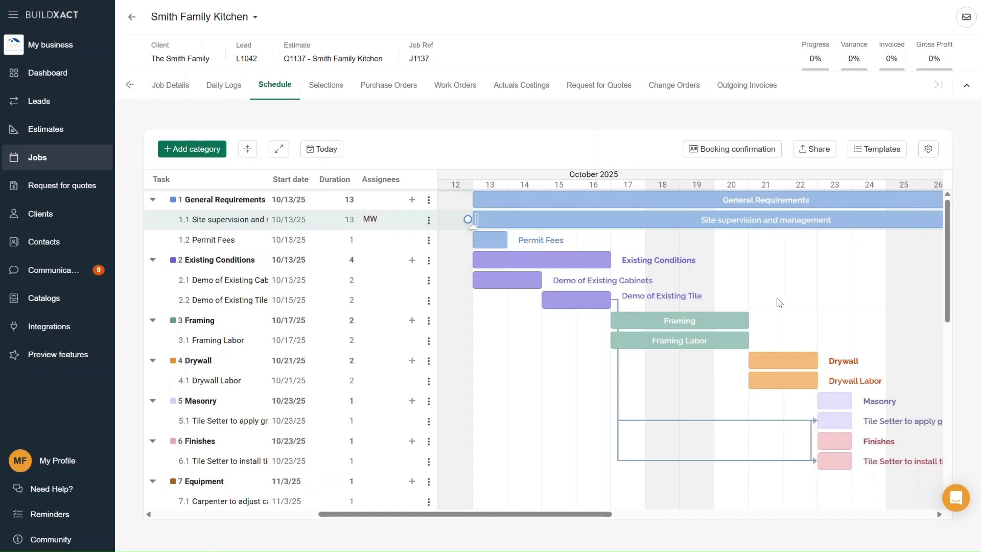
{"action": "left_click", "coordinate": [715, 156]}
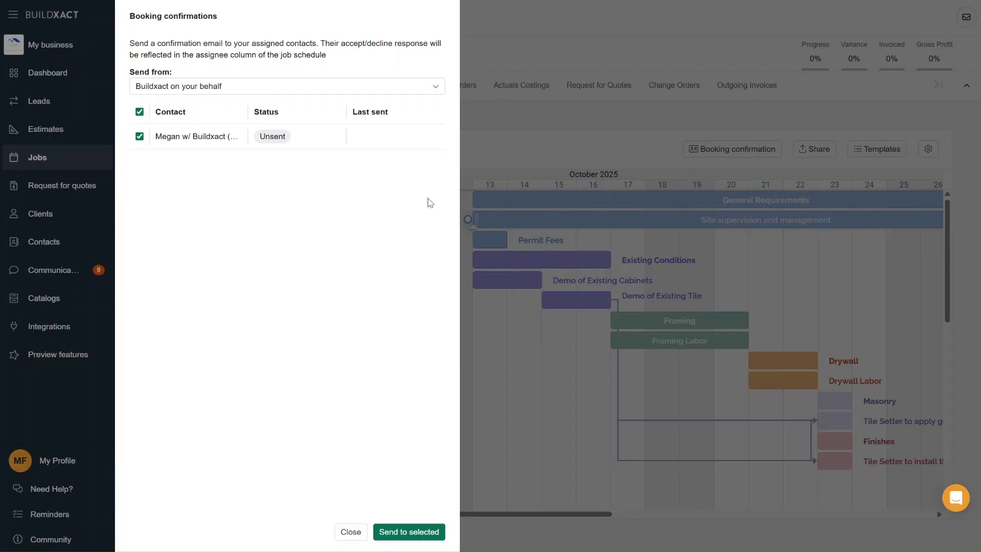
{"action": "left_click", "coordinate": [140, 137]}
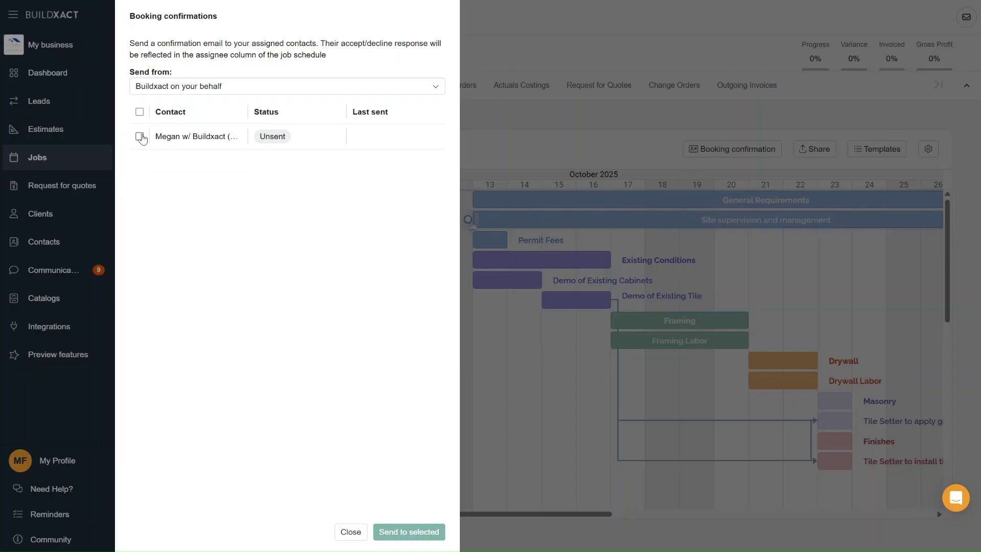
{"action": "left_click", "coordinate": [140, 136]}
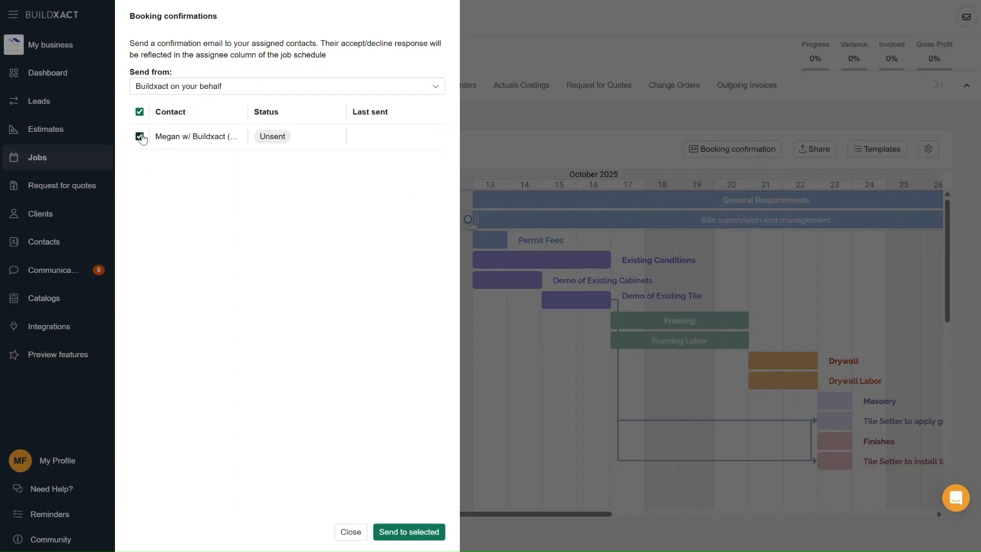
{"action": "left_click", "coordinate": [413, 534]}
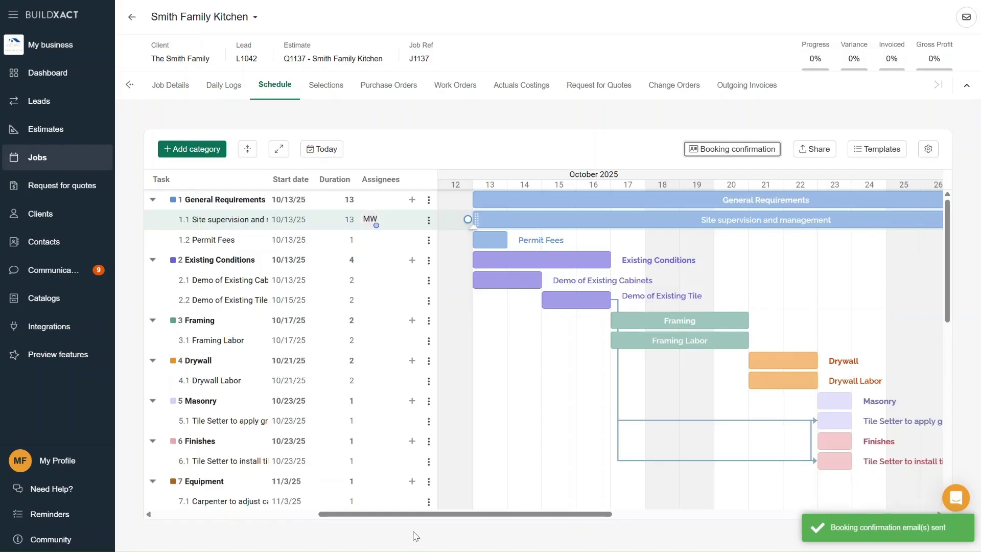
{"action": "mouse_move", "coordinate": [377, 229]}
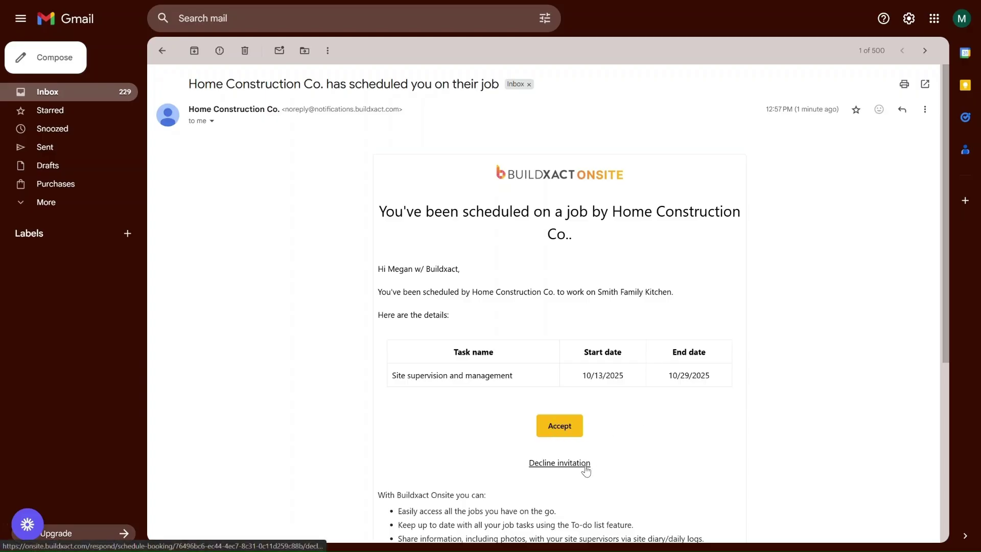
- Accept the Smith Family Kitchen scheduling invitation from the Gmail email
{"action": "left_click", "coordinate": [559, 432]}
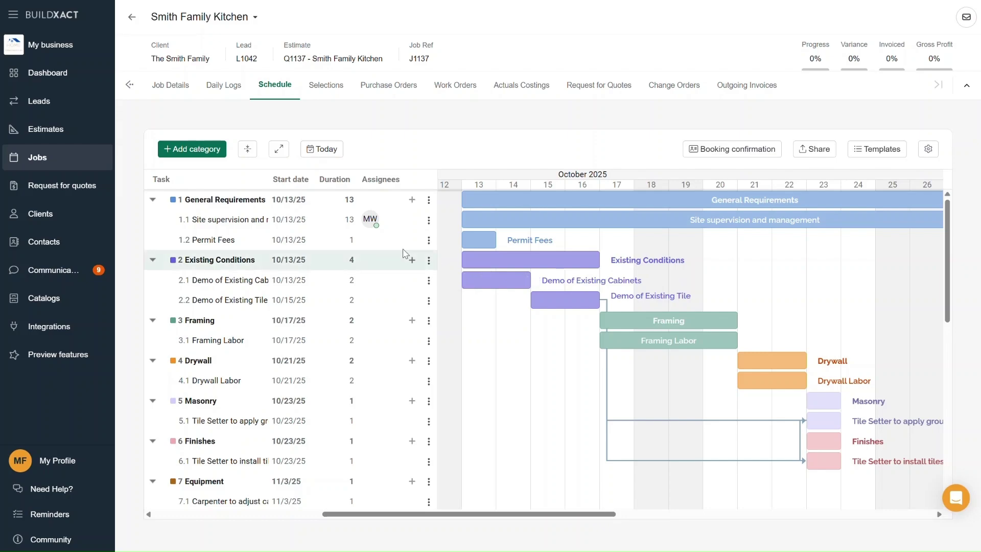
- Check the MW assignee avatar on Site supervision and management, now showing Confirmed
{"action": "mouse_move", "coordinate": [377, 225]}
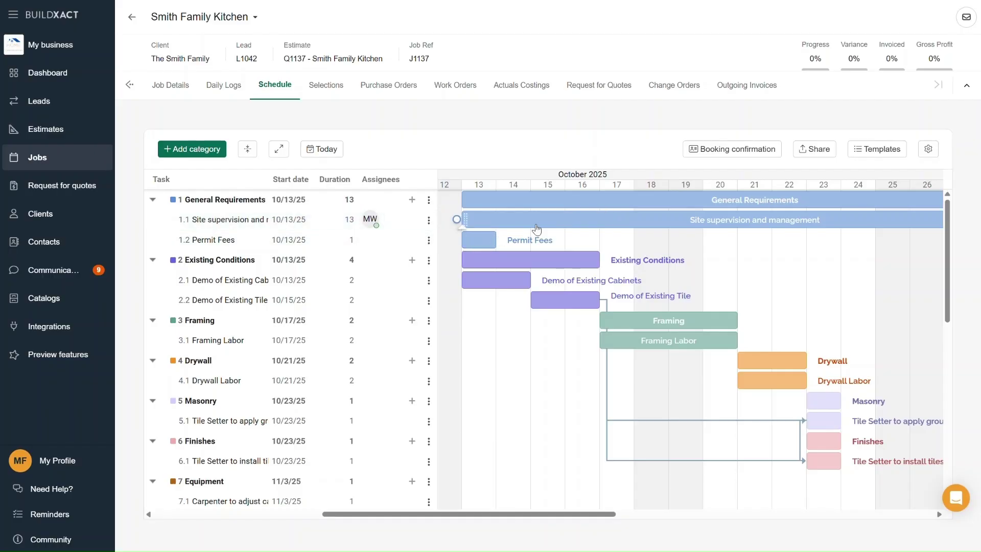
- Shift Site supervision and management to start 10/14/25 and recheck its booking confirmation status
{"action": "left_click_drag", "start_coordinate": [542, 224], "coordinate": [575, 221]}
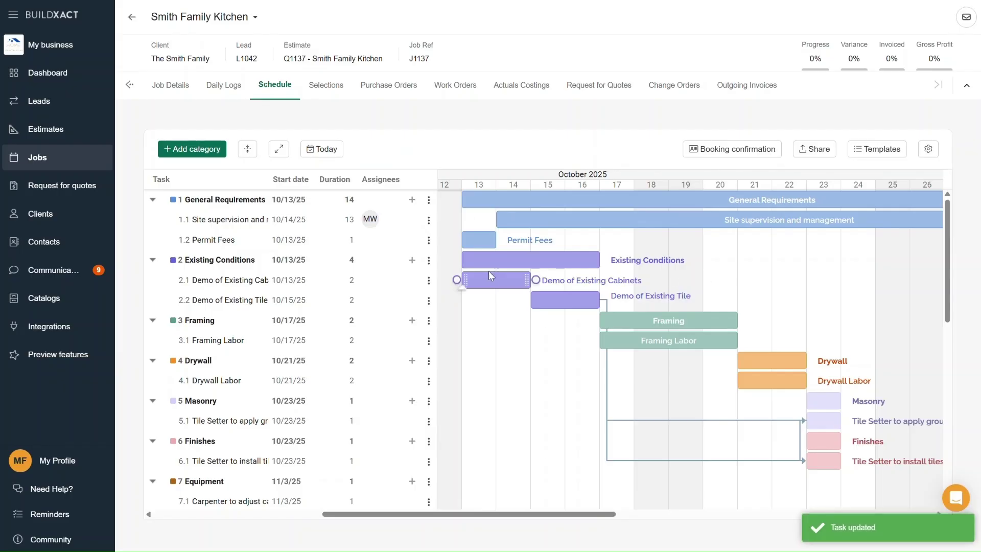
{"action": "left_click", "coordinate": [761, 151]}
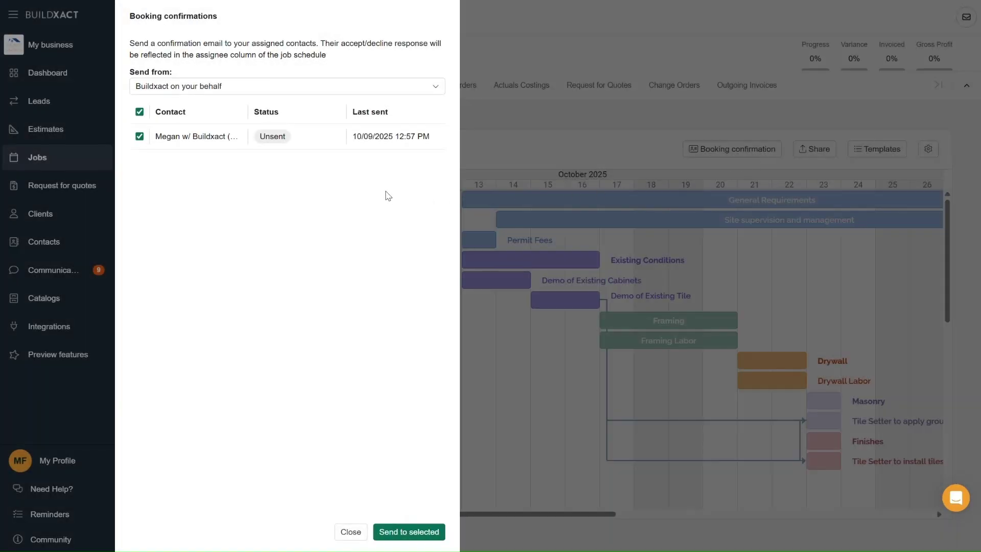
{"action": "left_click", "coordinate": [351, 531]}
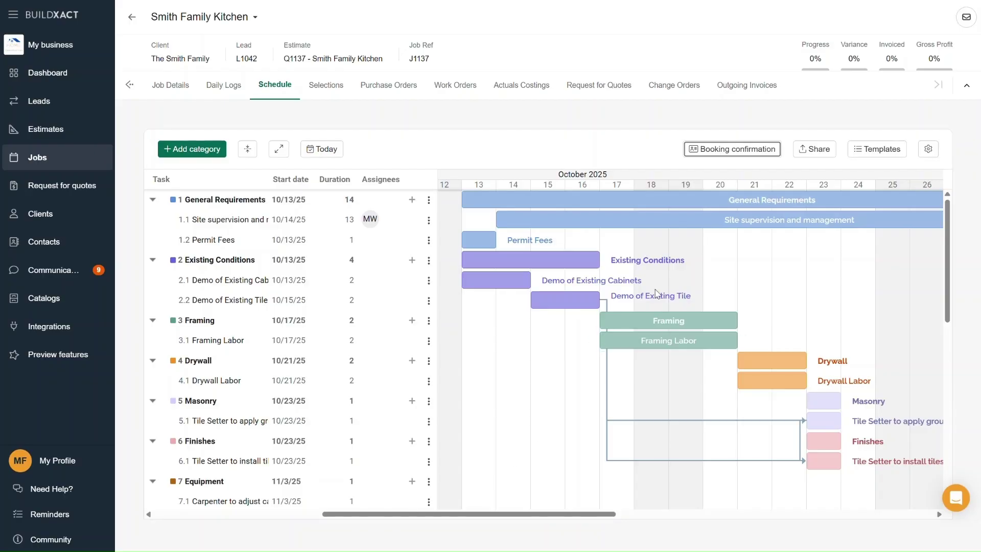
- Enable 'Sync task list with Buildxact Onsite' in the schedule settings
{"action": "left_click", "coordinate": [644, 224]}
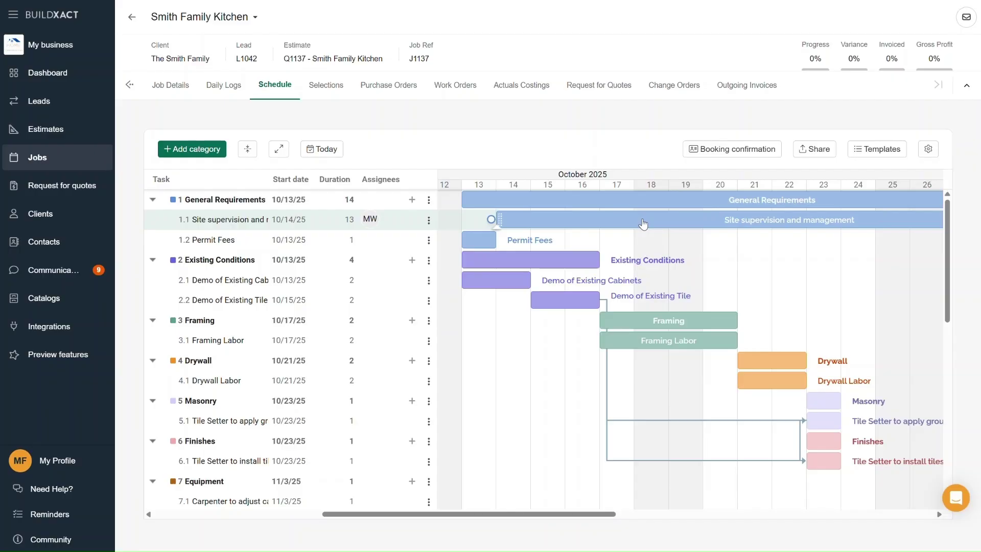
{"action": "left_click", "coordinate": [928, 149]}
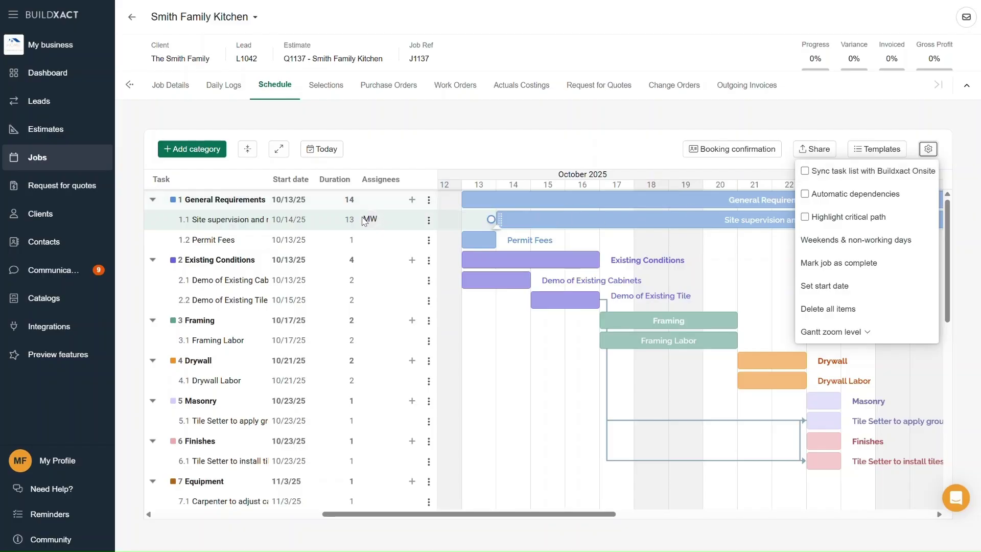
{"action": "left_click", "coordinate": [805, 175]}
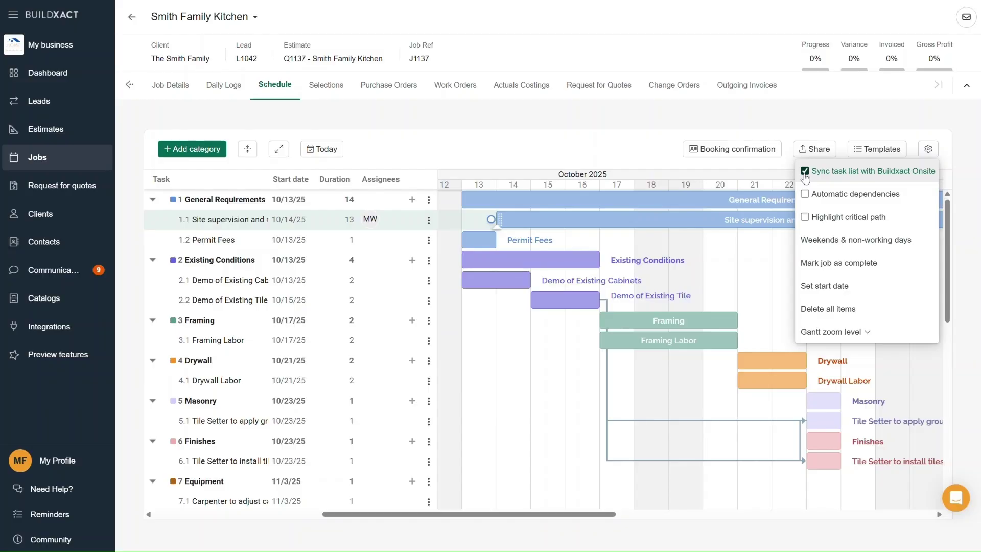
{"action": "left_click", "coordinate": [633, 147]}
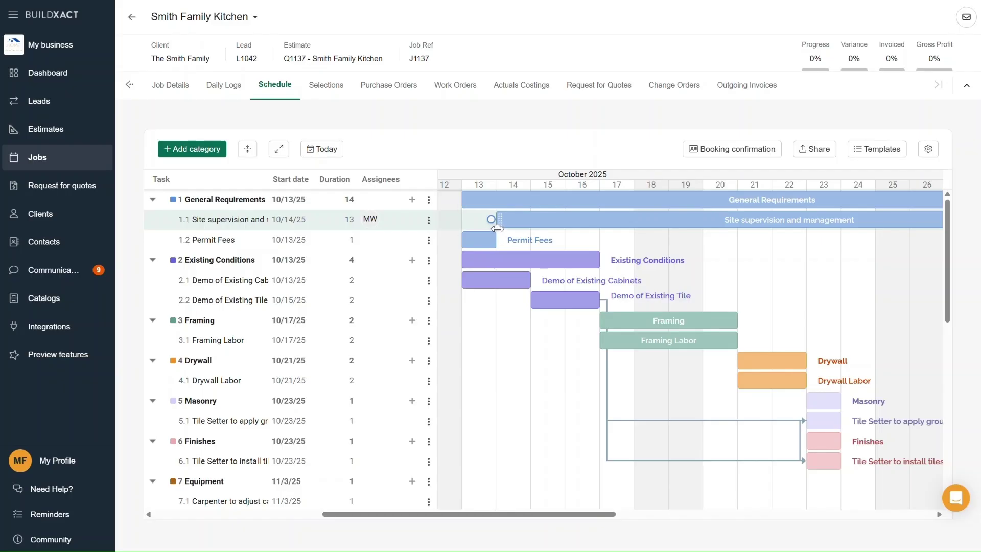
- Bring Permit Fees and Site supervision and management to 100% progress and save
{"action": "left_click_drag", "start_coordinate": [498, 228], "coordinate": [591, 229]}
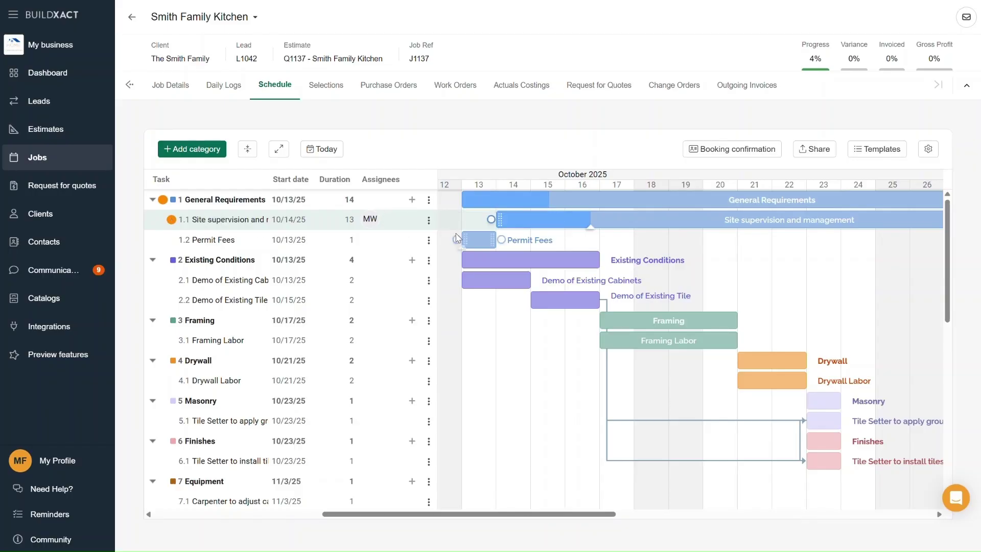
{"action": "left_click_drag", "start_coordinate": [461, 247], "coordinate": [496, 247]}
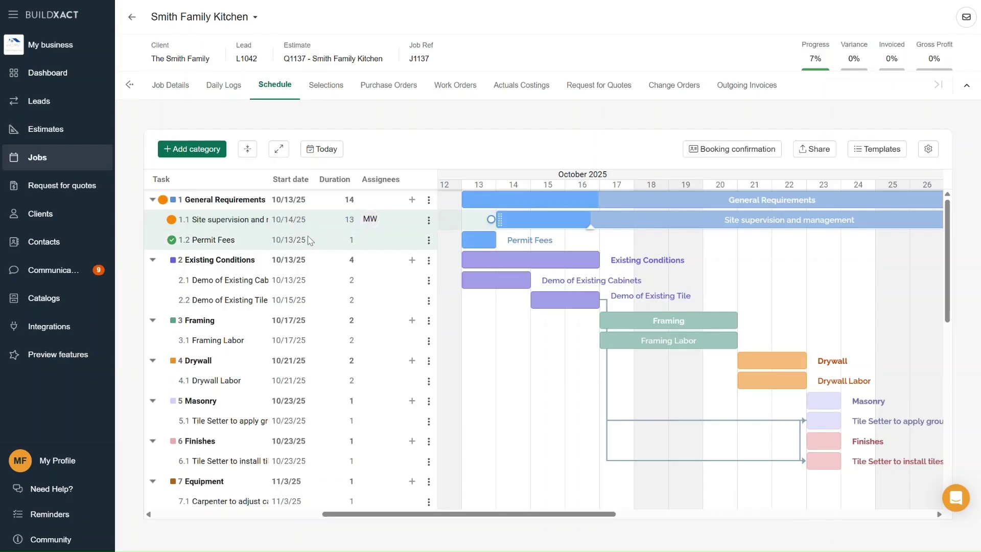
{"action": "left_click", "coordinate": [230, 222]}
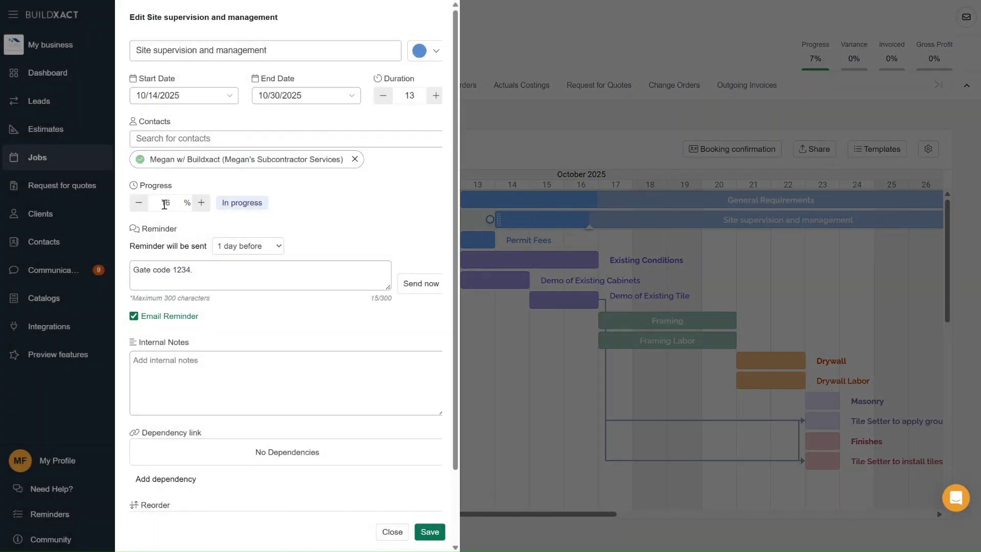
{"action": "left_click", "coordinate": [200, 204]}
{"action": "left_click", "coordinate": [200, 204]}
{"action": "left_click", "coordinate": [200, 204]}
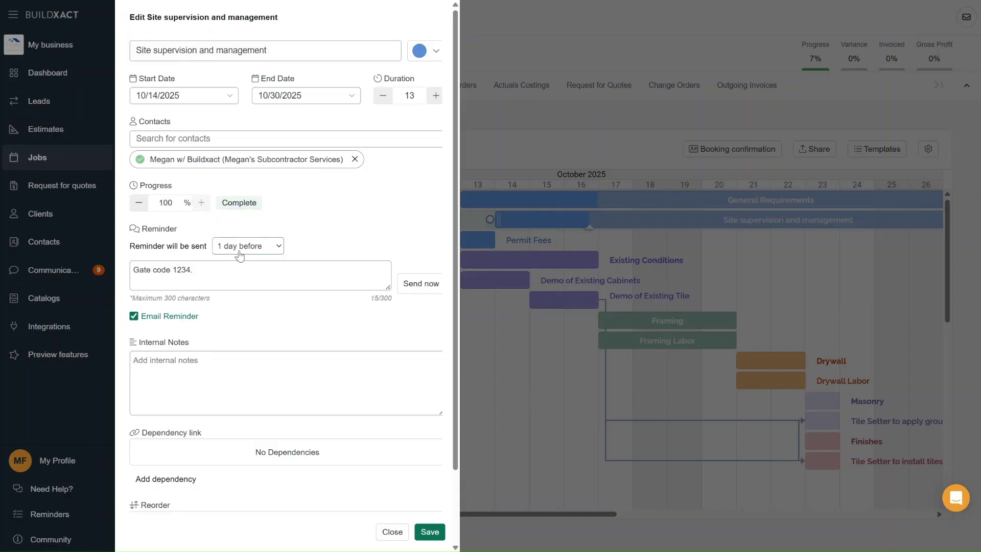
{"action": "left_click", "coordinate": [427, 531]}
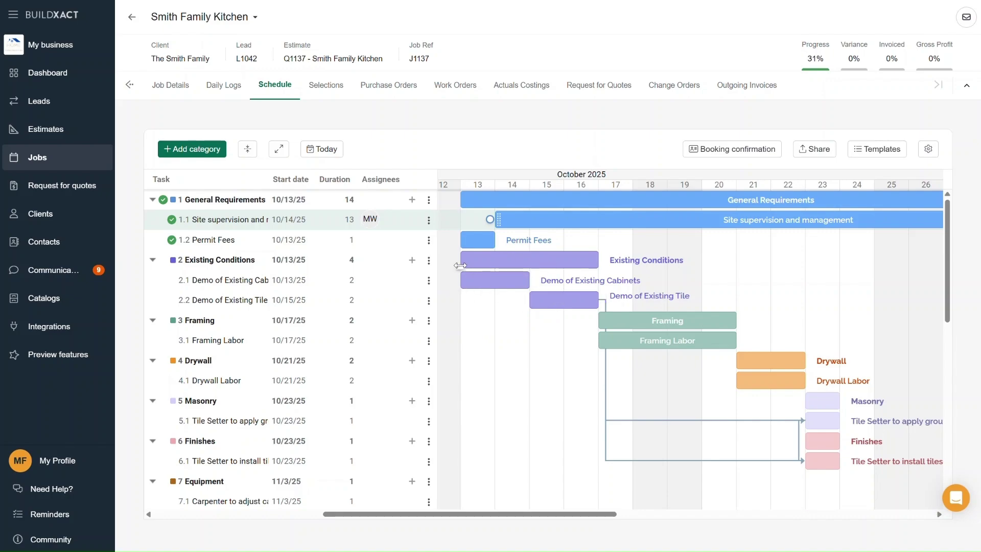
- Fill the Existing Conditions progress bar to about half
{"action": "left_click_drag", "start_coordinate": [461, 267], "coordinate": [529, 269]}
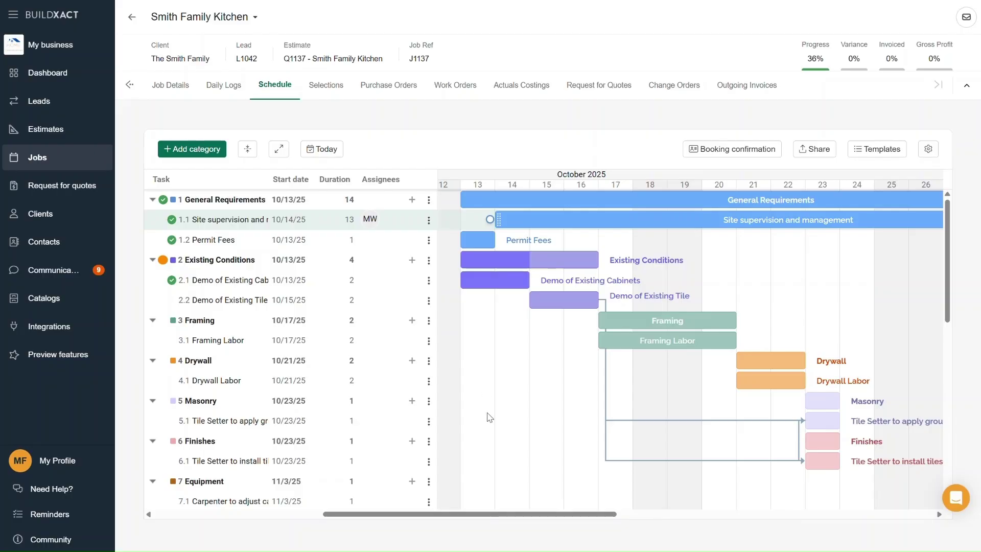
{"action": "left_click_drag", "start_coordinate": [477, 514], "coordinate": [422, 517]}
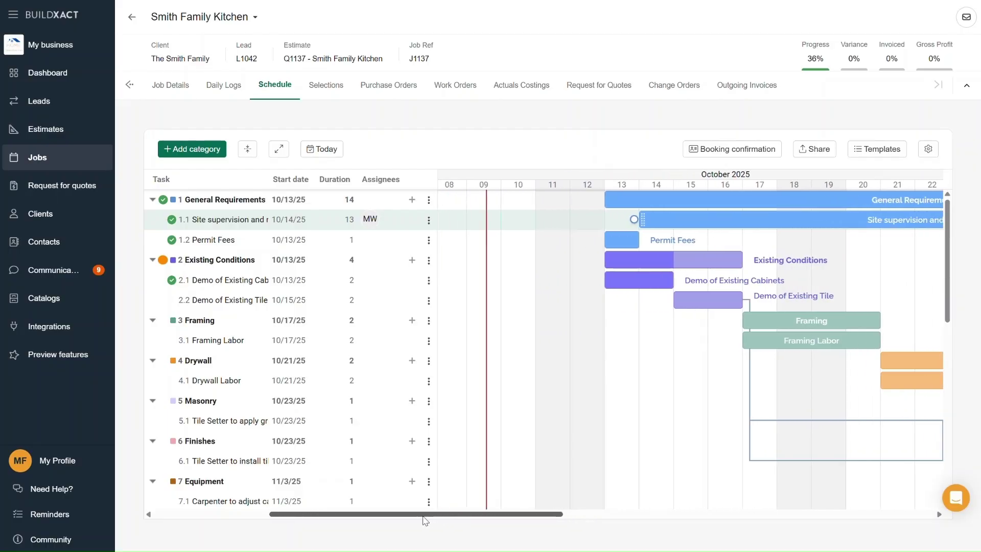
{"action": "left_click_drag", "start_coordinate": [793, 323], "coordinate": [488, 332]}
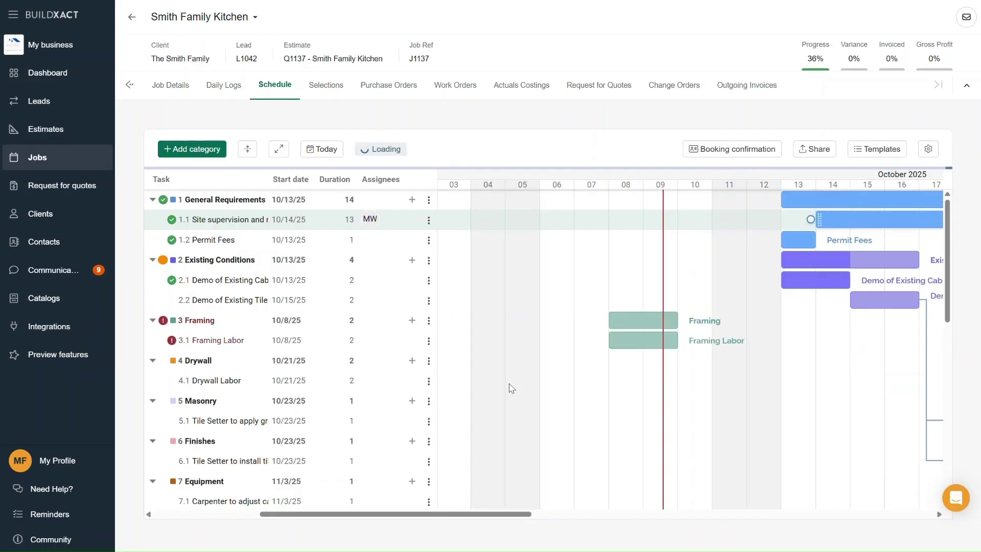
- Mark Framing Labor as completed, keeping Framing's start at 10/17/25
{"action": "mouse_move", "coordinate": [163, 323]}
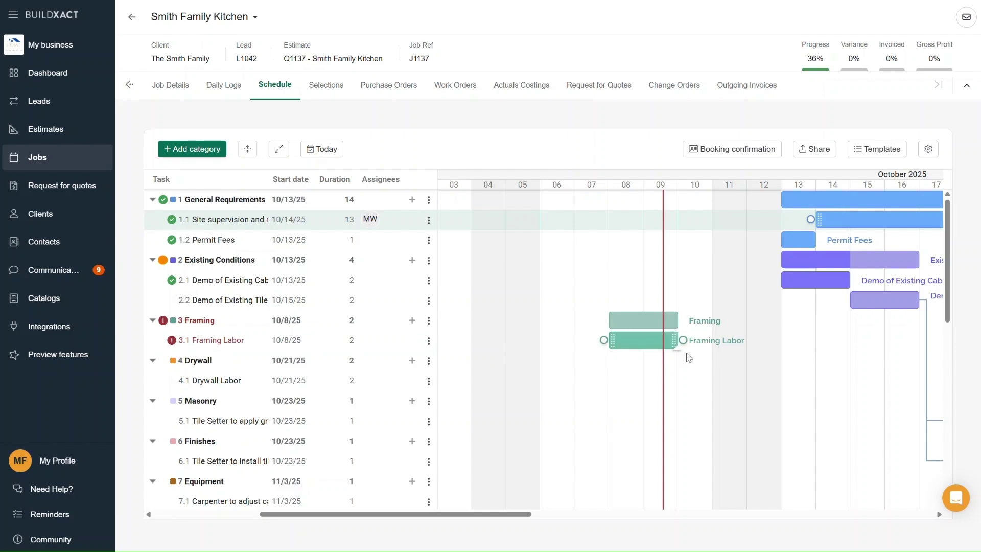
{"action": "left_click", "coordinate": [172, 340]}
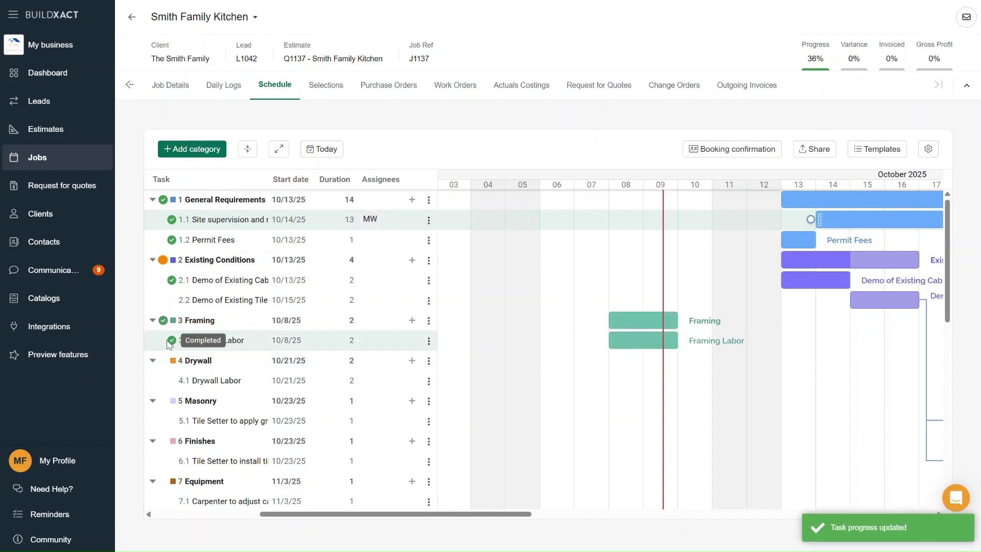
{"action": "left_click_drag", "start_coordinate": [461, 514], "coordinate": [536, 520]}
{"action": "left_click_drag", "start_coordinate": [455, 320], "coordinate": [767, 366]}
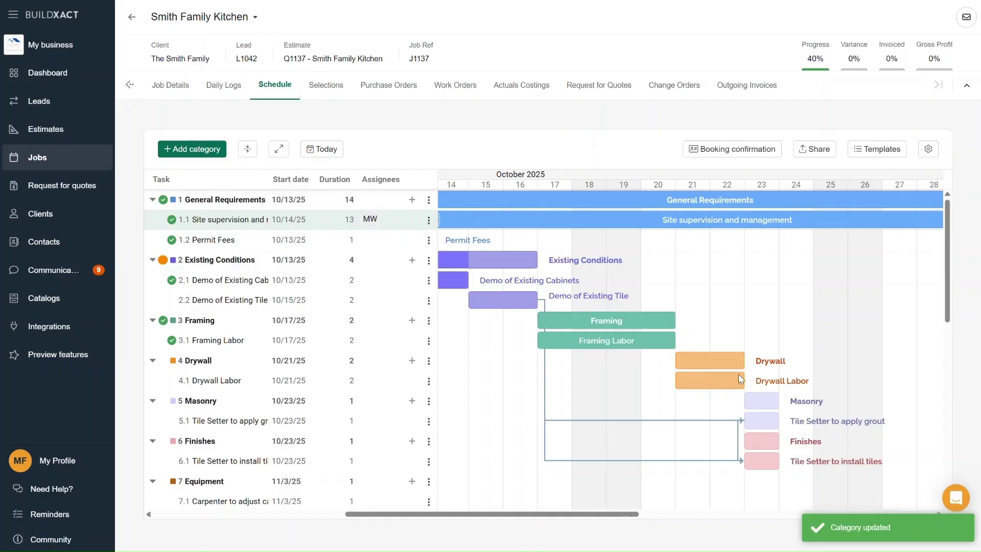
- Download a Gantt schedule export with a custom date range ending 10/29/2025
{"action": "left_click", "coordinate": [812, 152]}
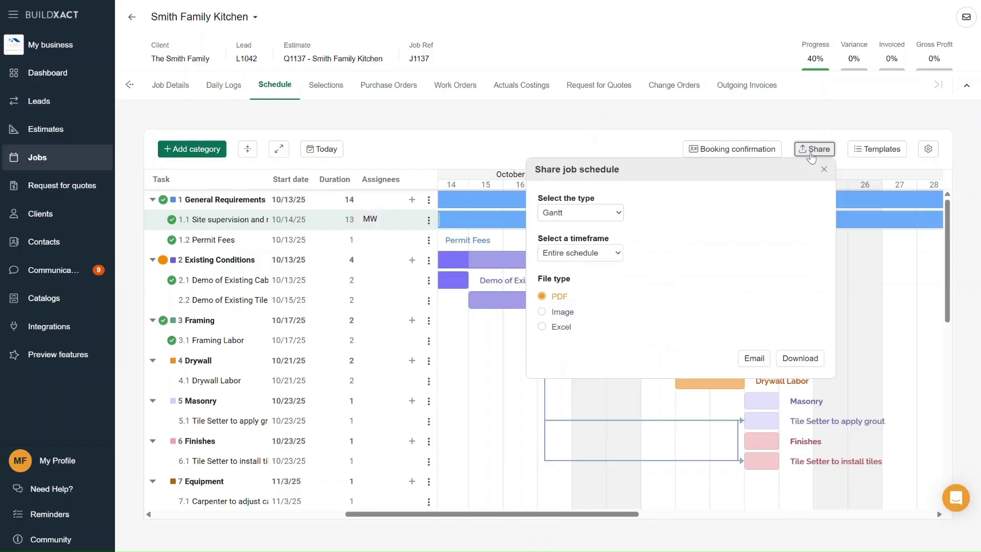
{"action": "left_click", "coordinate": [602, 215]}
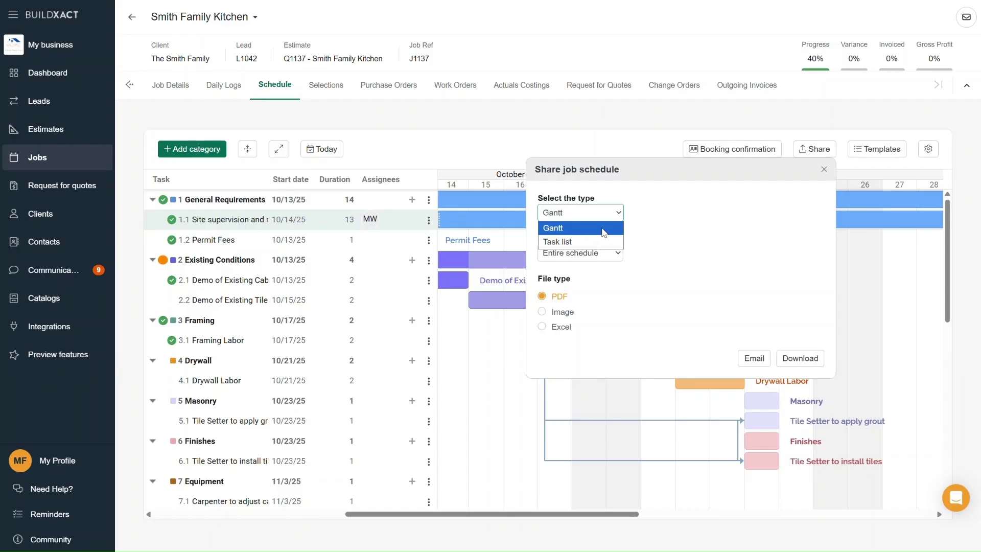
{"action": "left_click", "coordinate": [604, 232]}
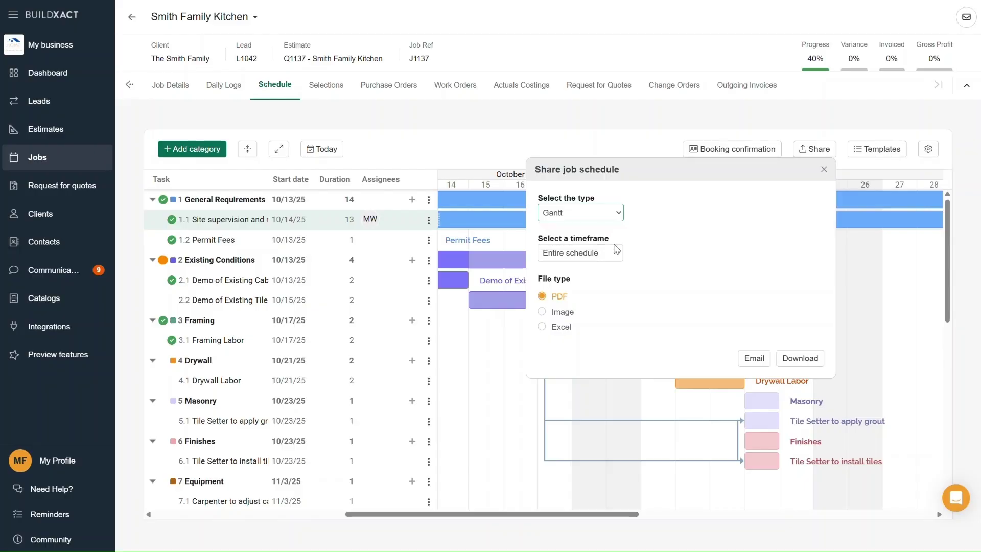
{"action": "left_click", "coordinate": [615, 254]}
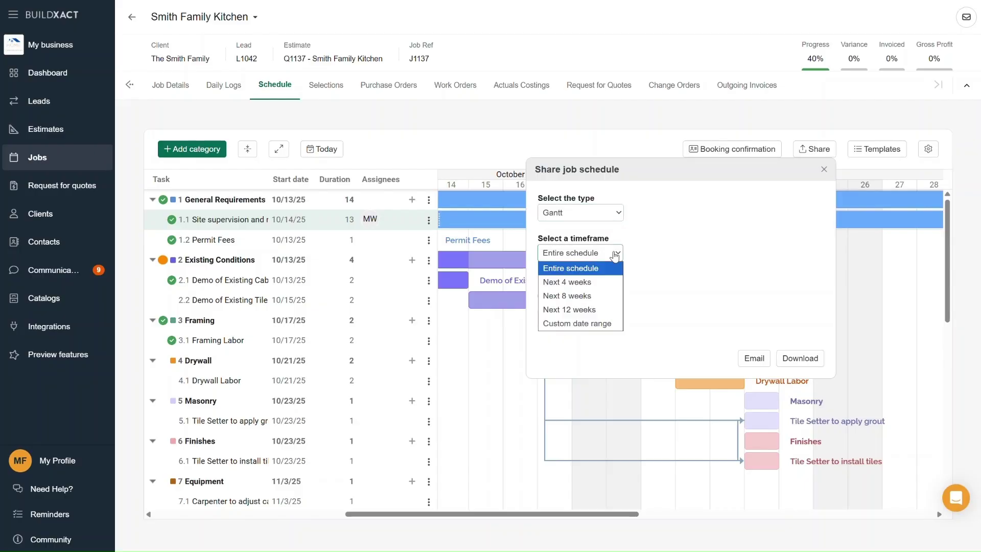
{"action": "left_click", "coordinate": [606, 323]}
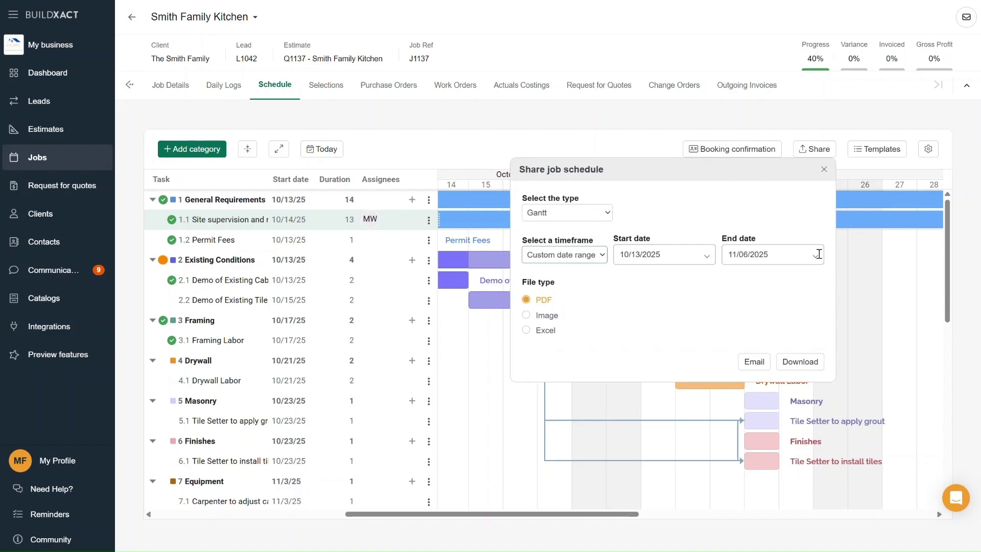
{"action": "left_click", "coordinate": [818, 254]}
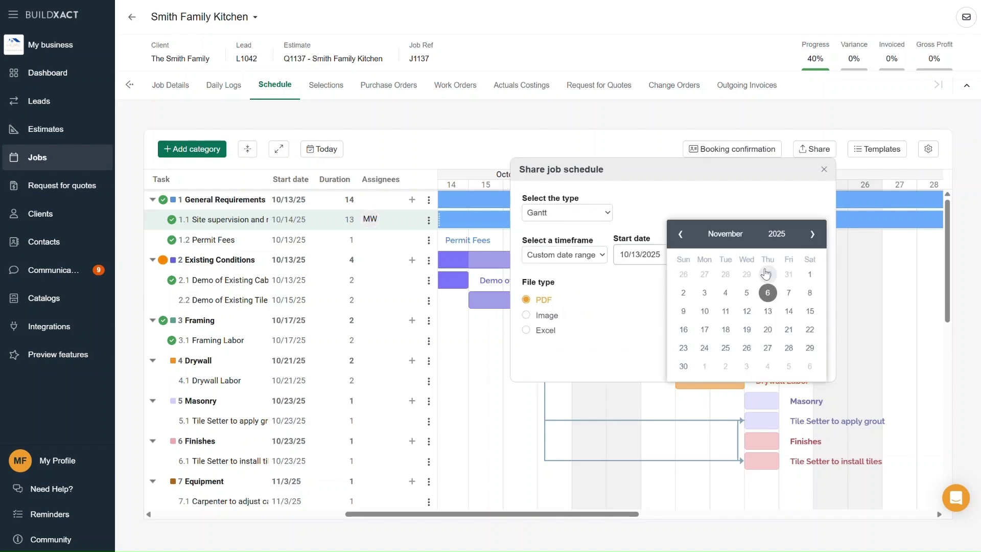
{"action": "left_click", "coordinate": [748, 276]}
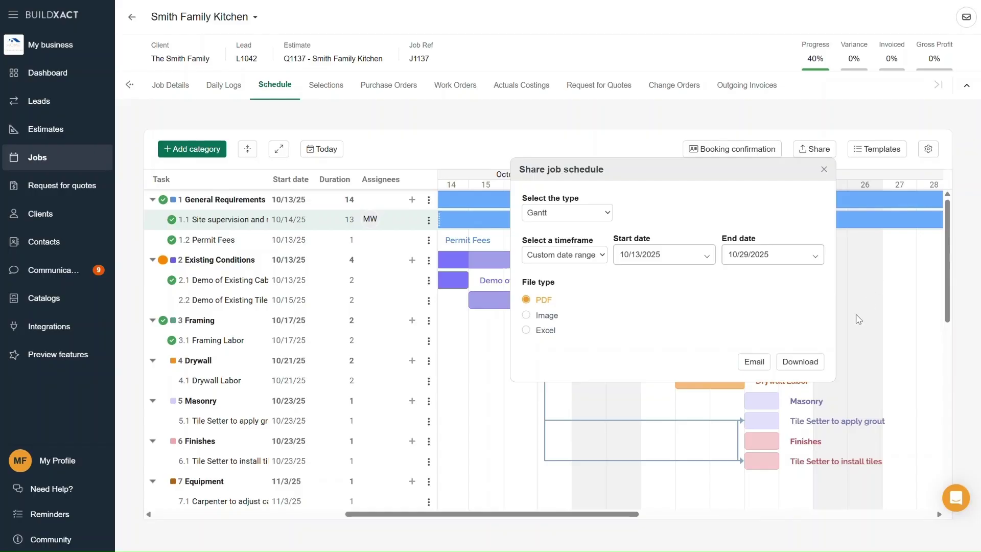
{"action": "left_click", "coordinate": [808, 362]}
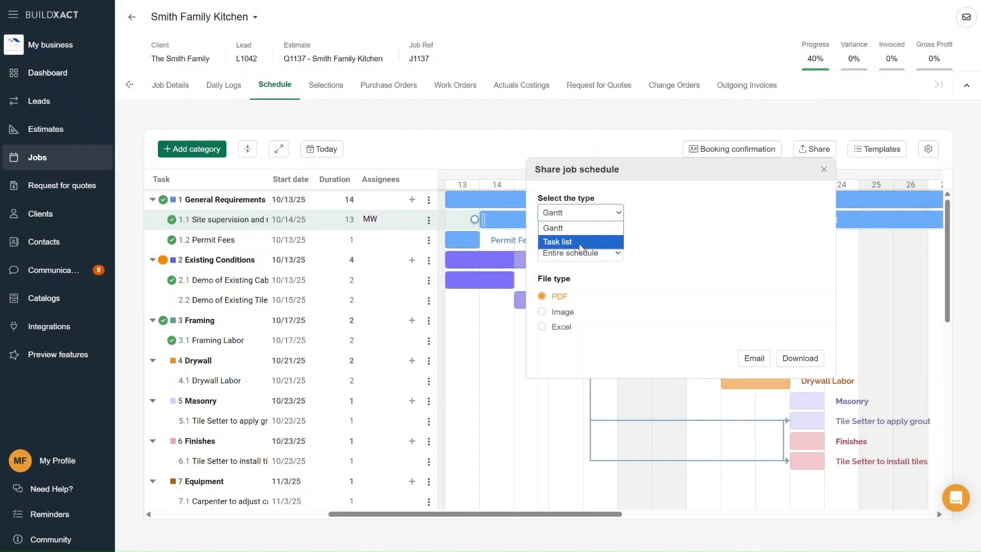
- Download a PDF task list covering a custom range ending 10/29/2025
{"action": "left_click", "coordinate": [567, 242]}
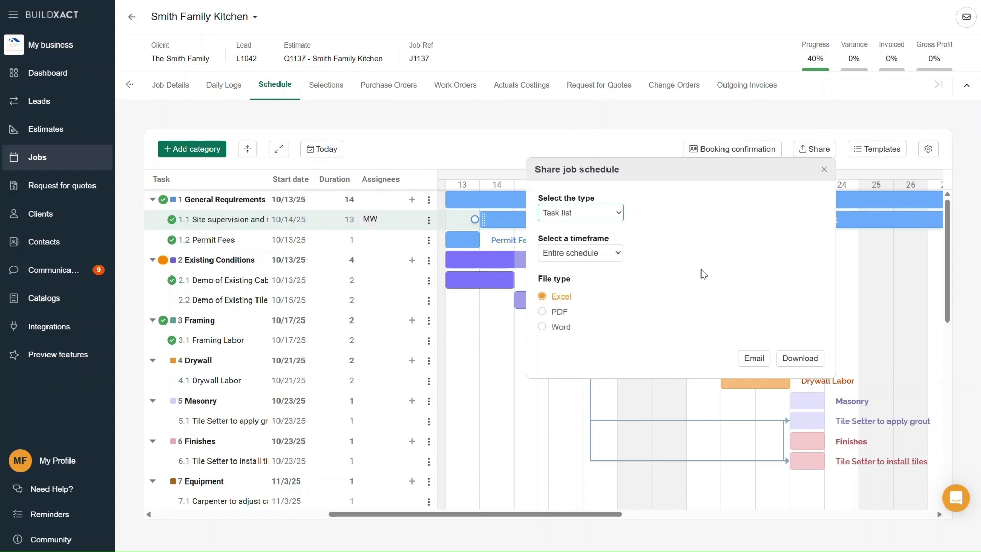
{"action": "left_click", "coordinate": [618, 255]}
{"action": "left_click", "coordinate": [615, 326]}
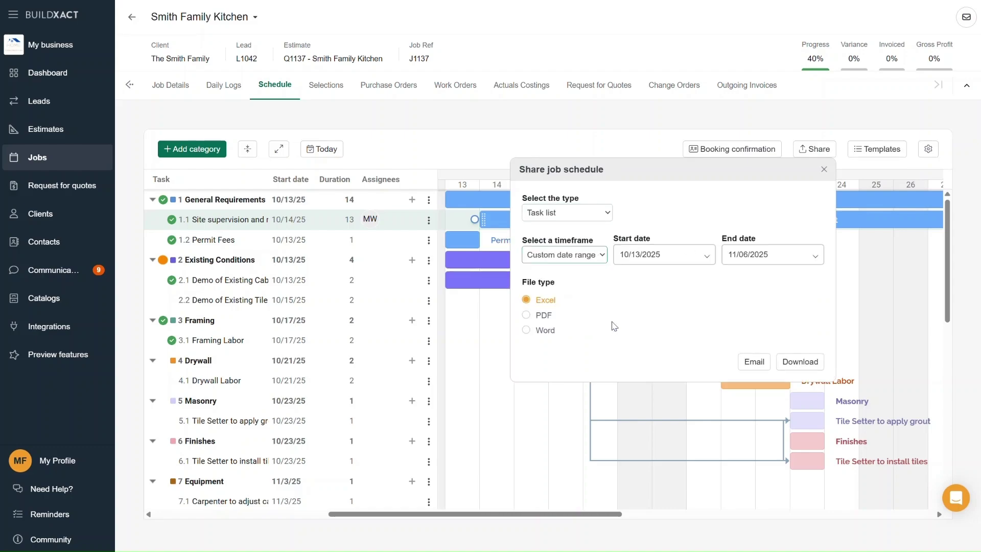
{"action": "left_click", "coordinate": [779, 263]}
{"action": "left_click", "coordinate": [748, 270]}
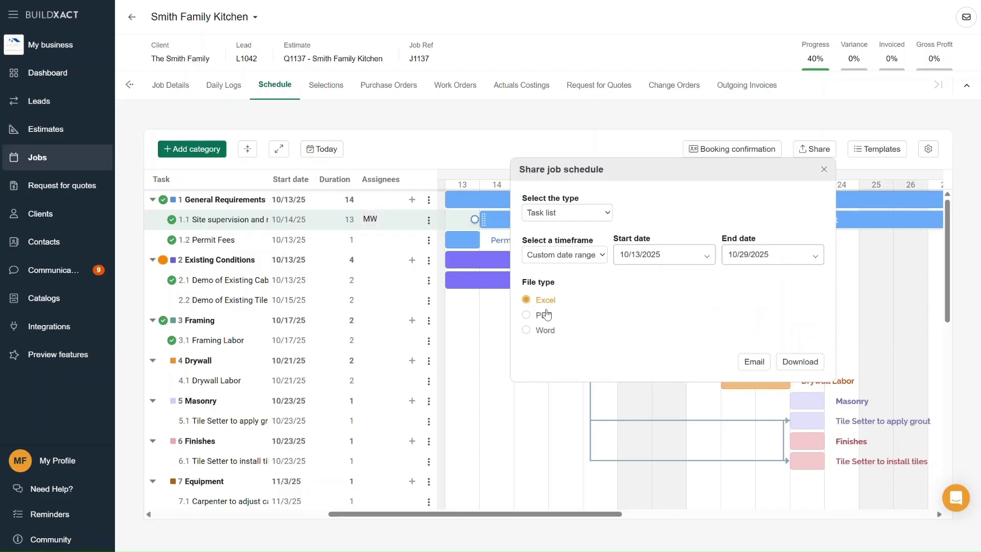
{"action": "left_click", "coordinate": [547, 314]}
{"action": "left_click", "coordinate": [801, 364]}
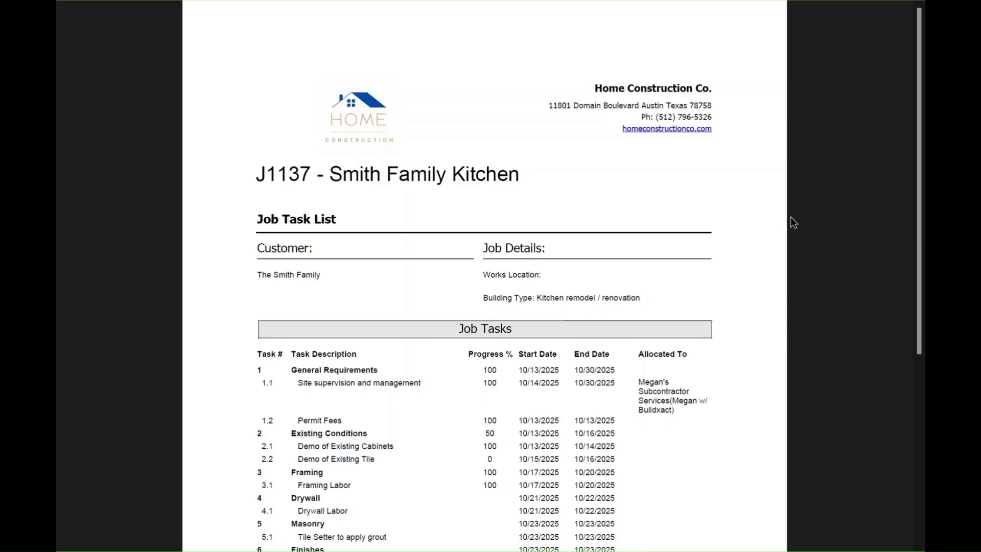
- Scroll through the J1137 Job Task List PDF's task progress and dates
{"action": "scroll", "coordinate": [793, 222], "scroll_direction": "down", "scroll_amount": 3}
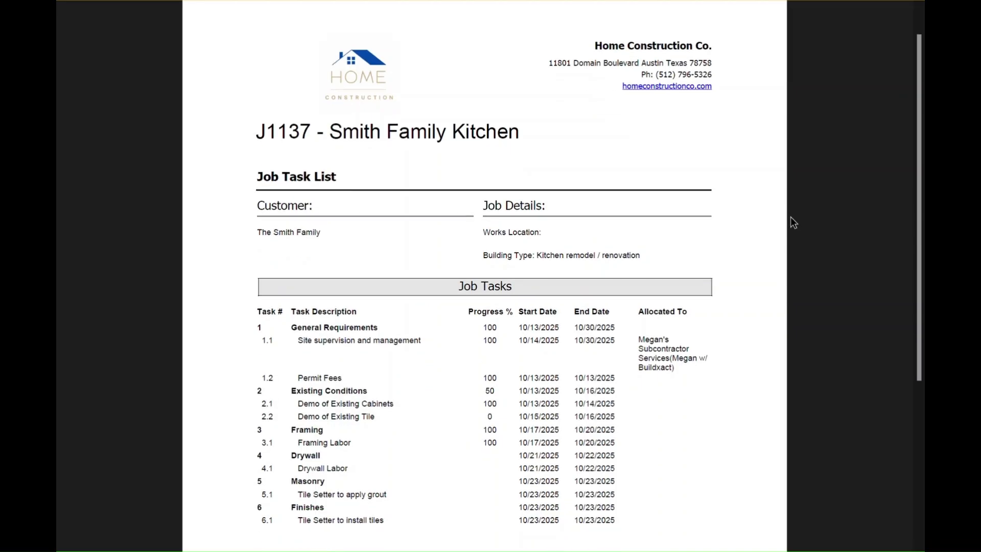
{"action": "scroll", "coordinate": [791, 218], "scroll_direction": "up", "scroll_amount": 3}
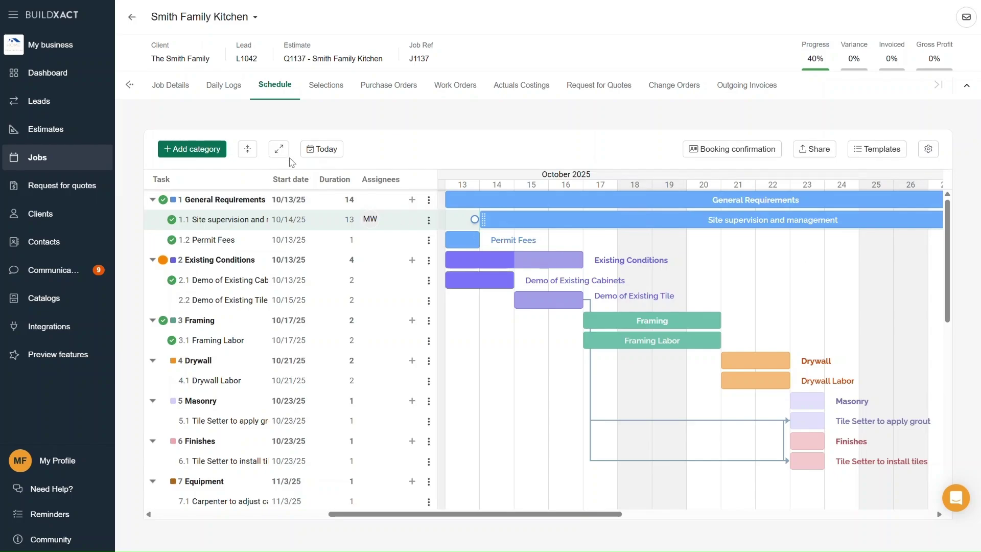
{"action": "left_click", "coordinate": [278, 149]}
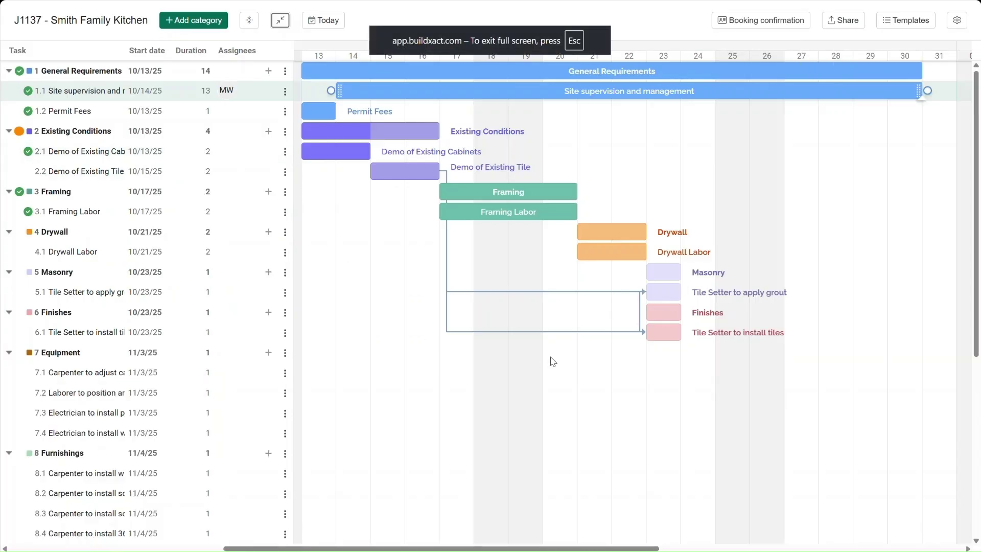
{"action": "scroll", "coordinate": [553, 361], "scroll_direction": "down", "scroll_amount": 2}
{"action": "scroll", "coordinate": [553, 361], "scroll_direction": "up", "scroll_amount": 2}
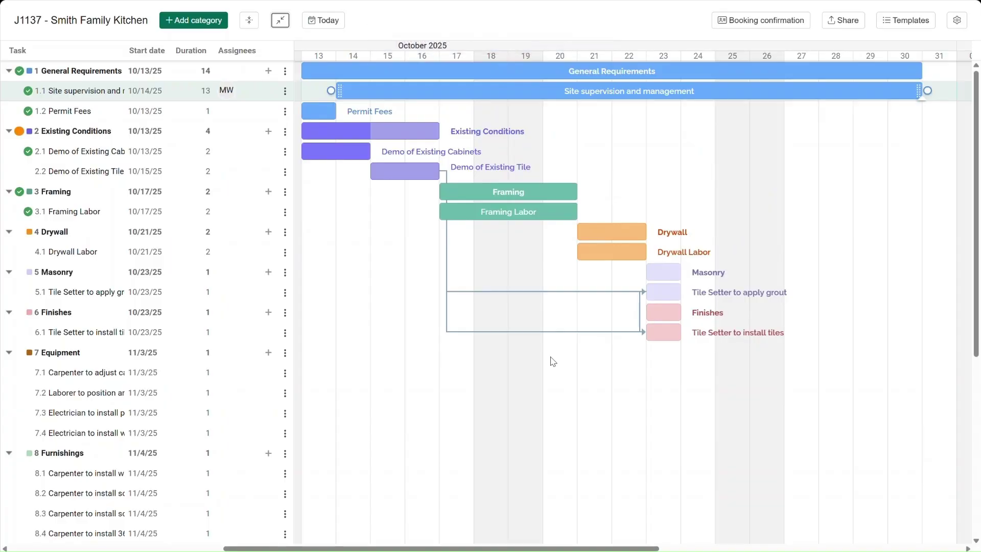
{"action": "key", "text": "Escape"}
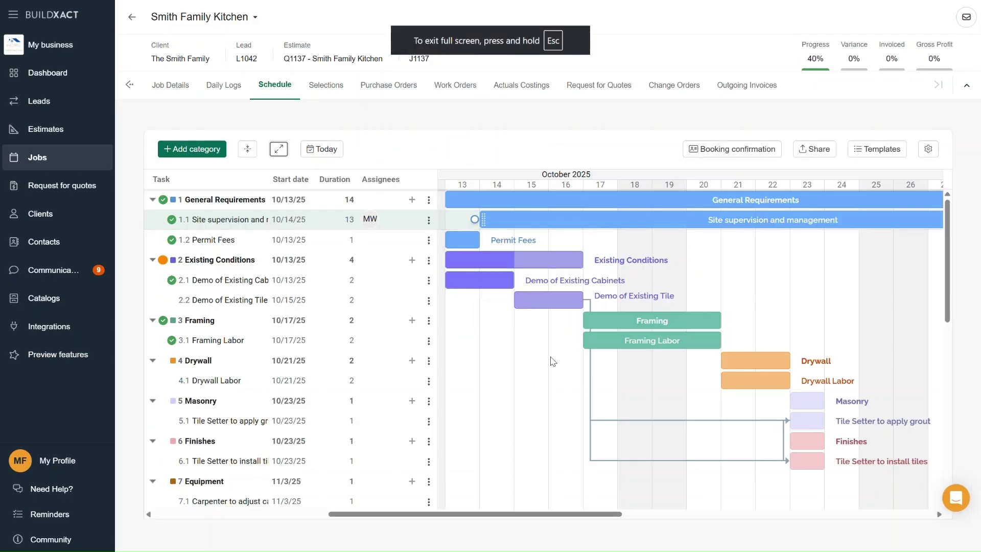